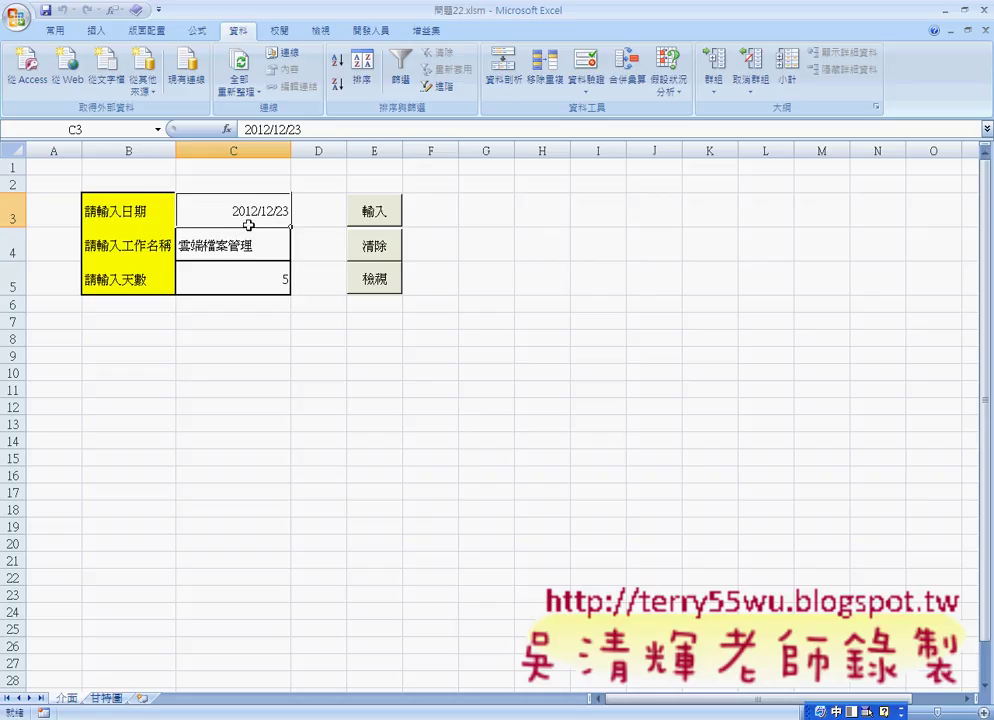
# Choose AUTOCAD as the task name in C4 from its dropdown list.
pyautogui.click(250, 250)
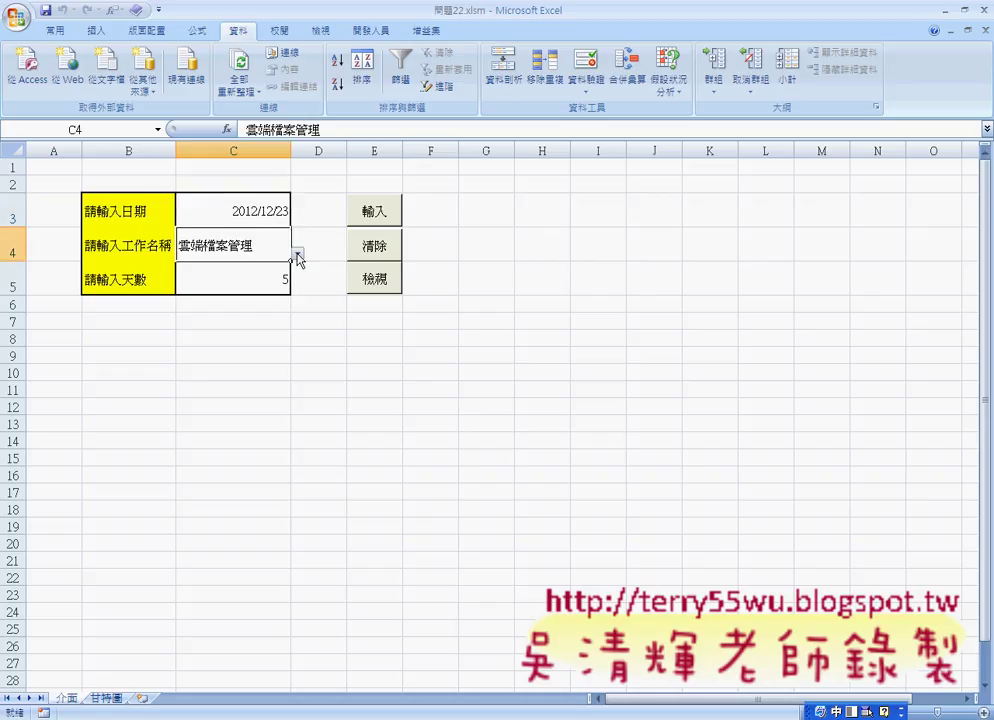
pyautogui.click(297, 253)
pyautogui.click(282, 283)
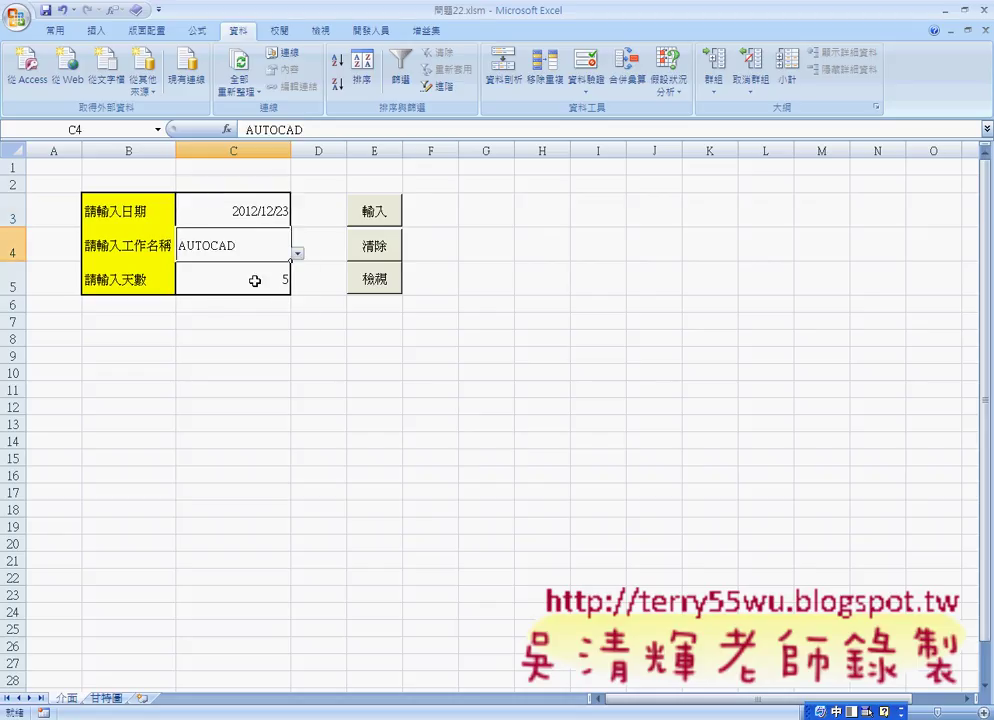
pyautogui.click(271, 278)
# Check where the next bar starts (AB6) on the 甘特圖 sheet, then open the 輸入 macro code from 介面.
pyautogui.click(108, 699)
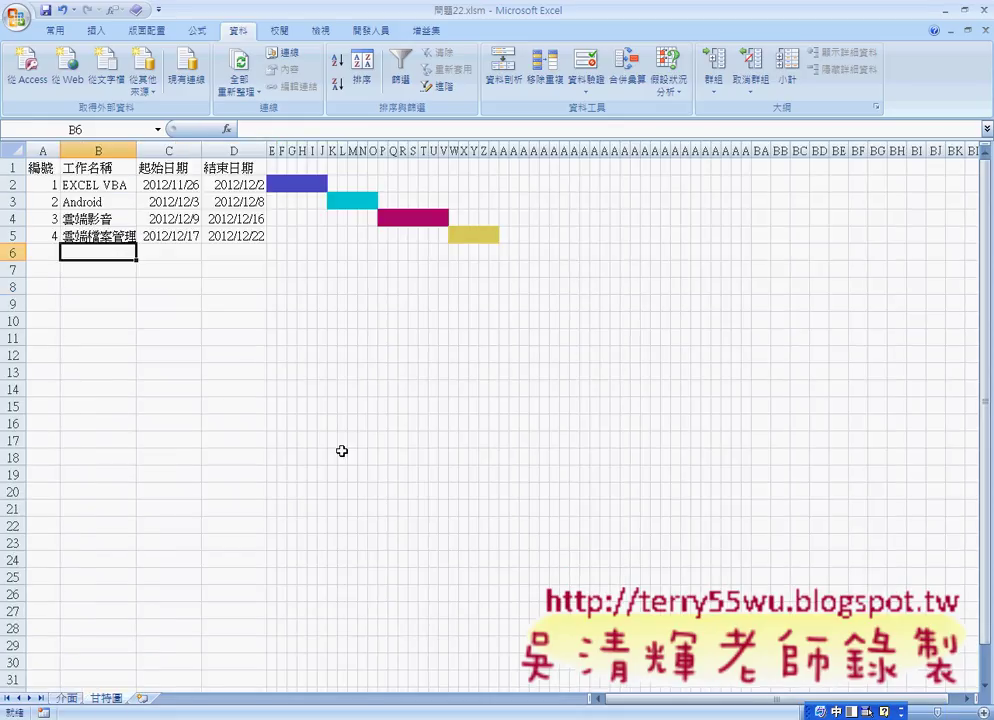
pyautogui.click(504, 252)
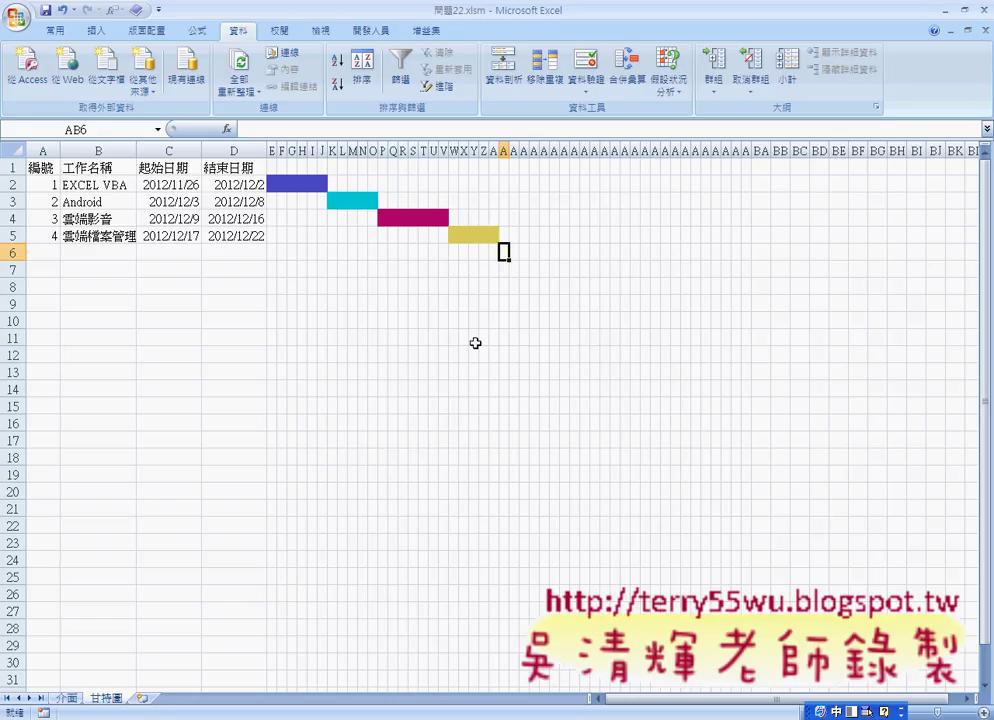
pyautogui.click(68, 698)
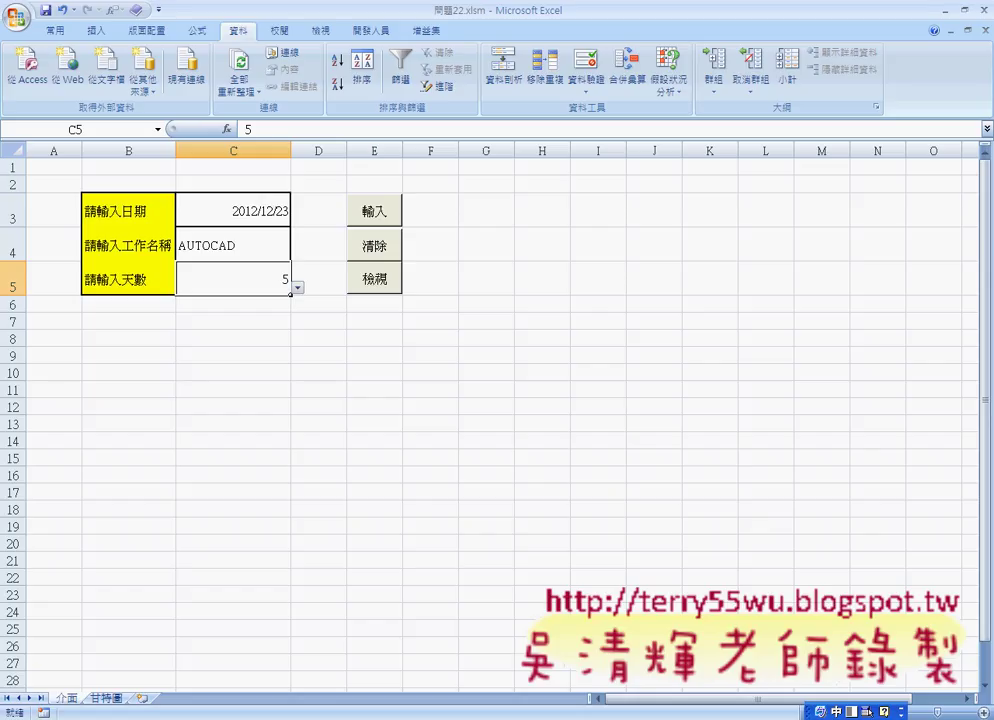
pyautogui.click(520, 716)
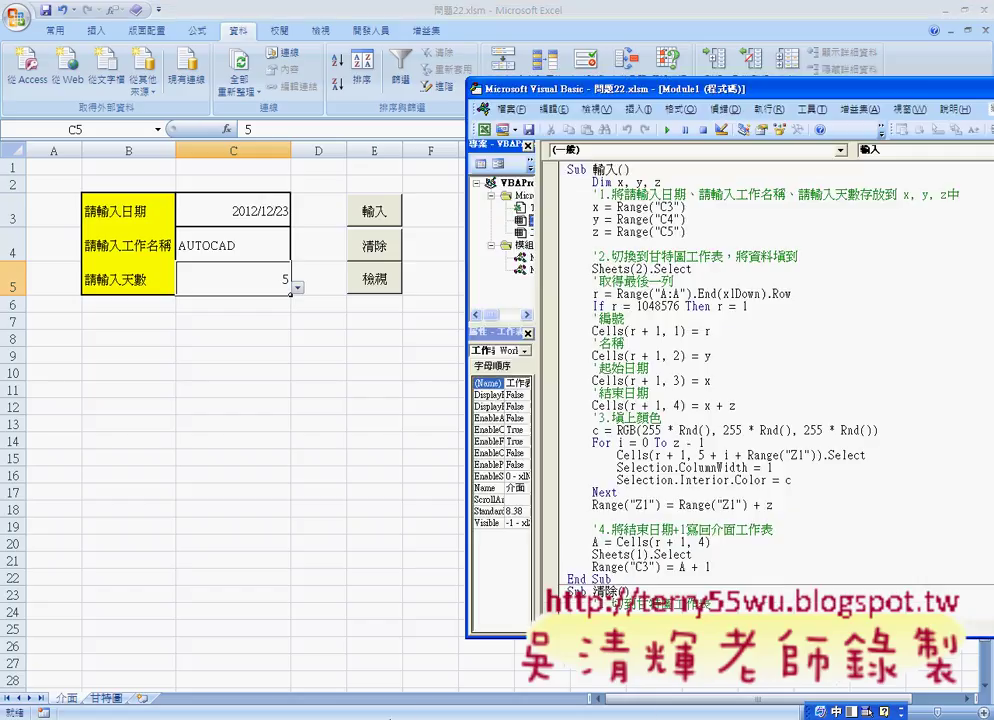
# Set a breakpoint on x = Range("C3") and run the 輸入 macro into break mode.
pyautogui.click(550, 208)
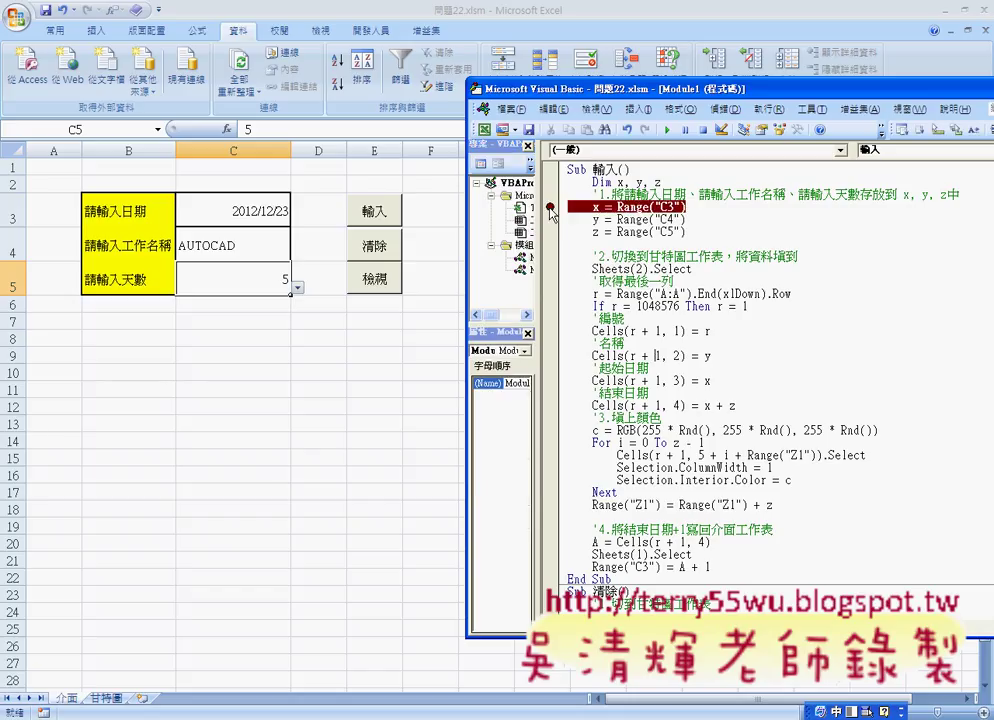
pyautogui.click(375, 213)
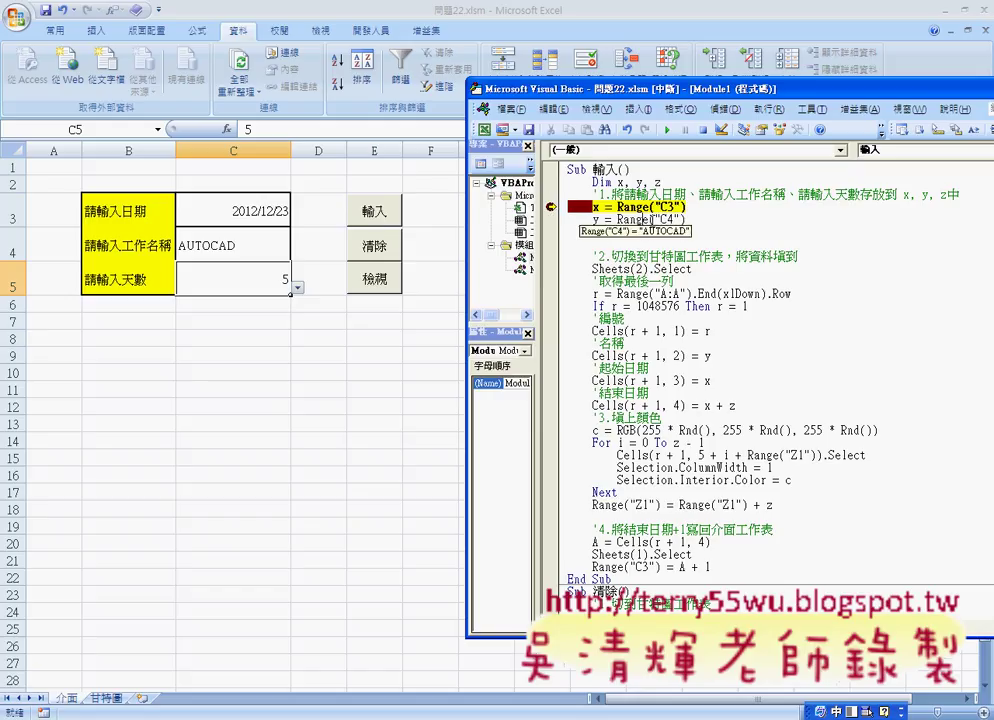
# Step through the x, y, z input reads and Sheets(2).Select, marking the input-reading lines.
pyautogui.press('F8')
pyautogui.press('F8')
pyautogui.press('F8')
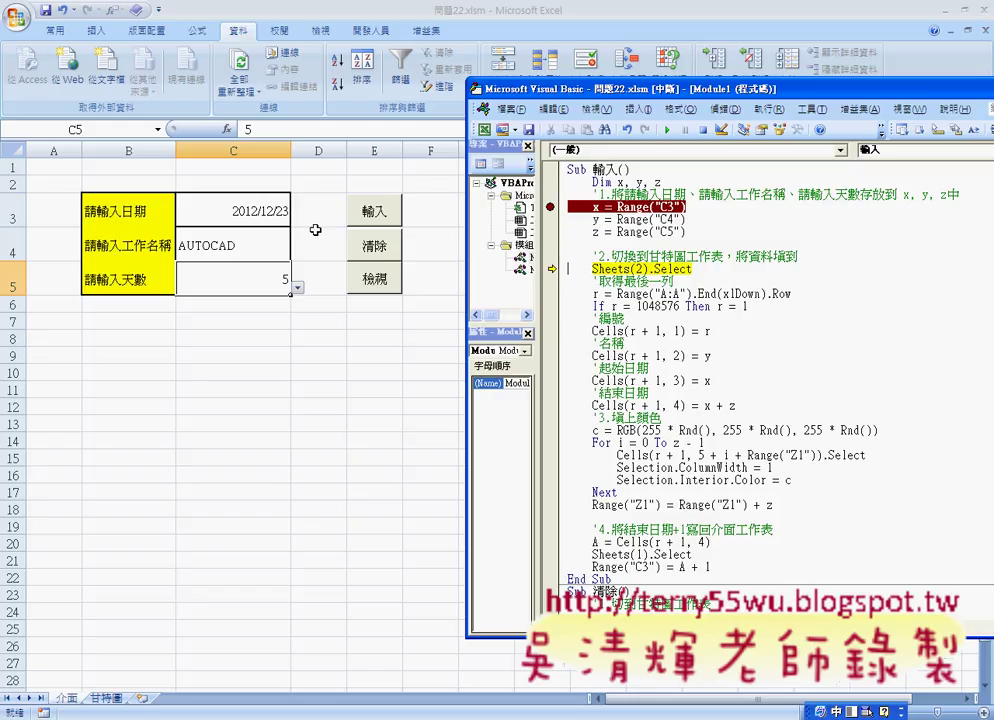
pyautogui.moveTo(596, 232)
pyautogui.moveTo(703, 238); pyautogui.dragTo(590, 207)
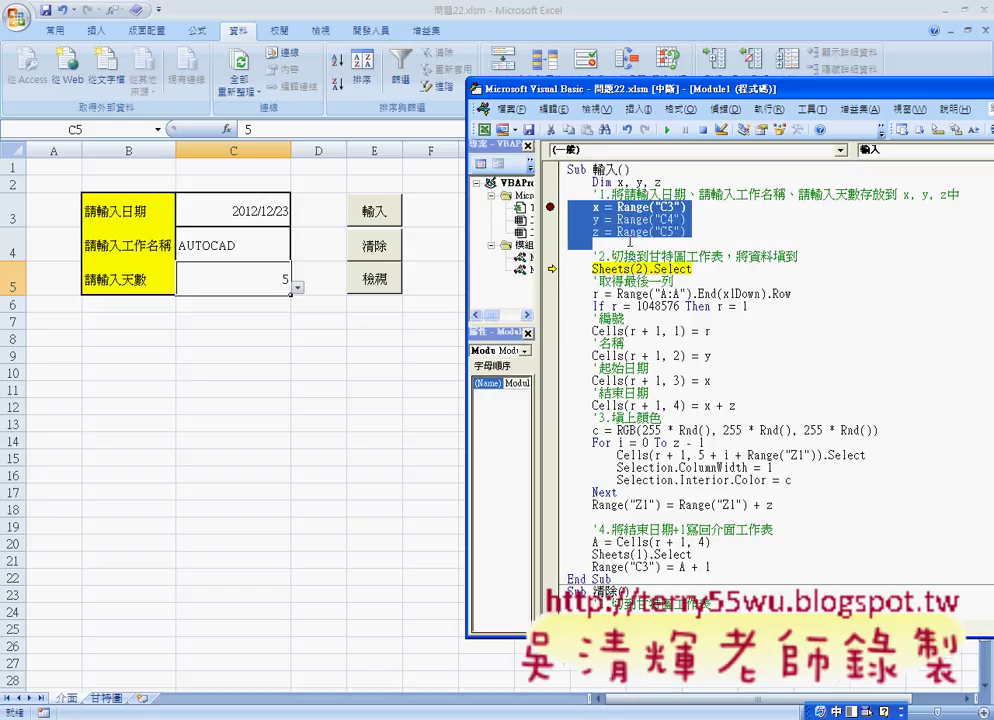
pyautogui.click(705, 244)
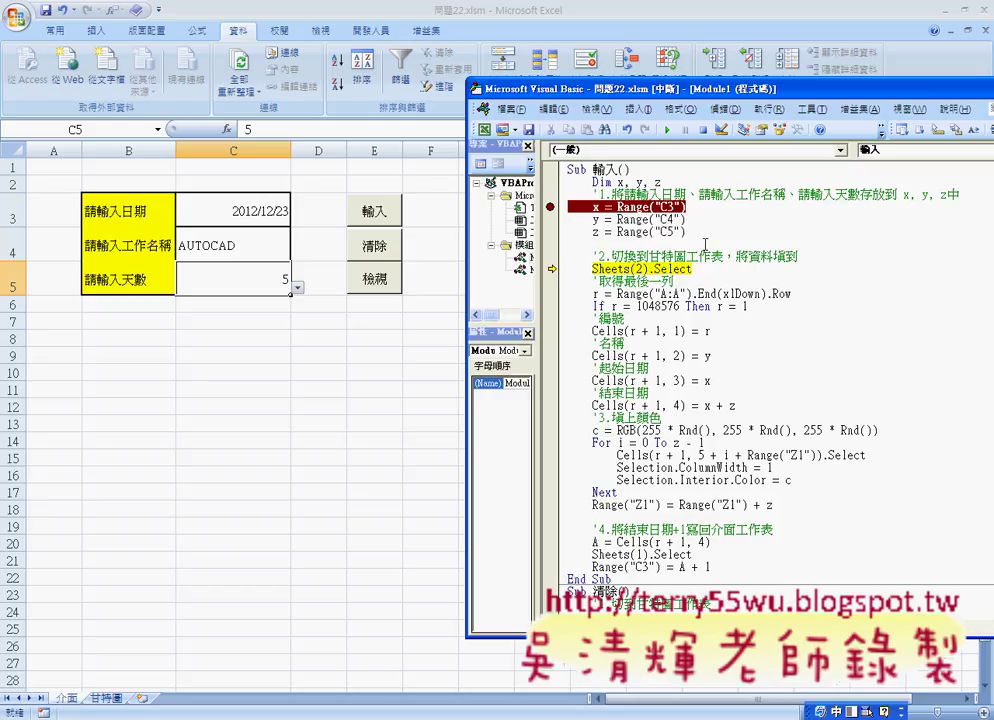
pyautogui.press('F8')
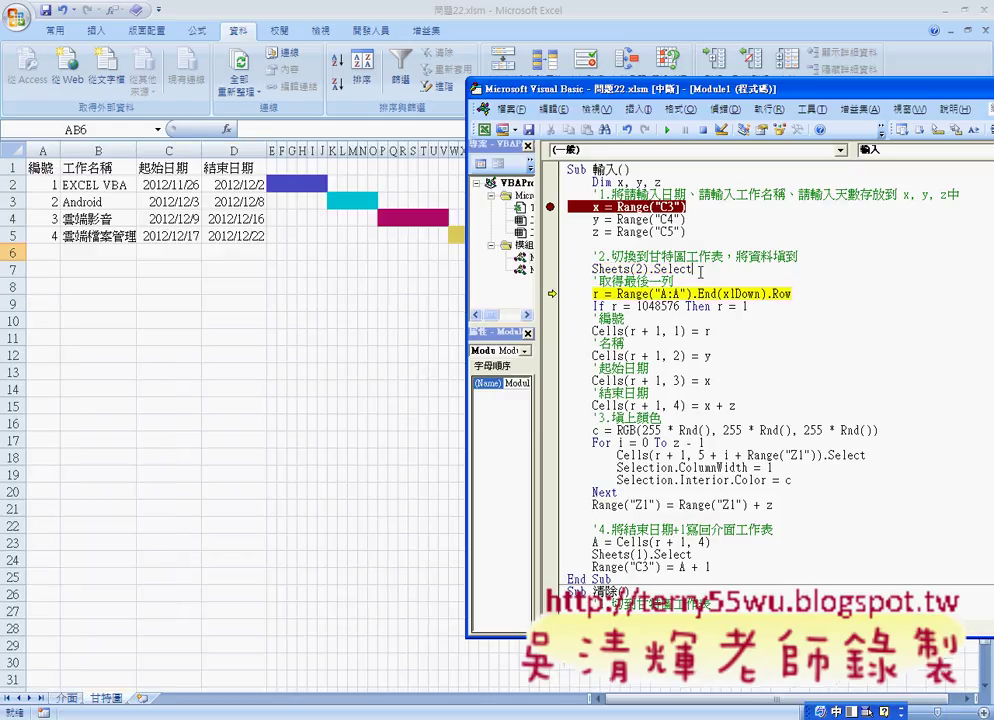
# Step through the last-row lookup and the If r = 1048576 check, finding r = 5.
pyautogui.moveTo(592, 269); pyautogui.dragTo(692, 269)
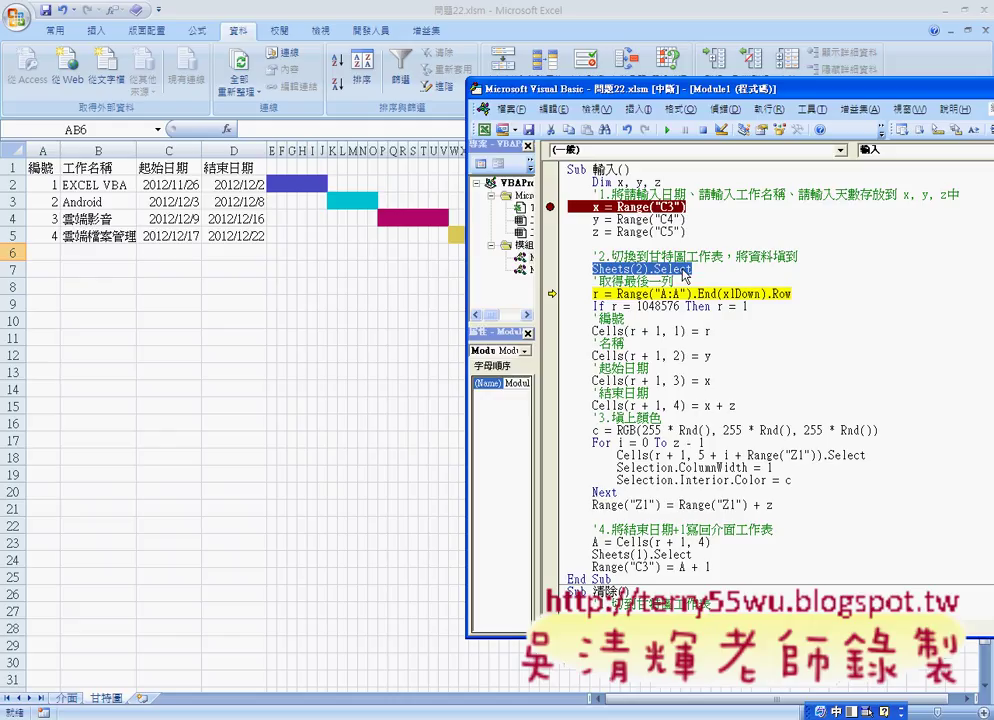
pyautogui.press('F8')
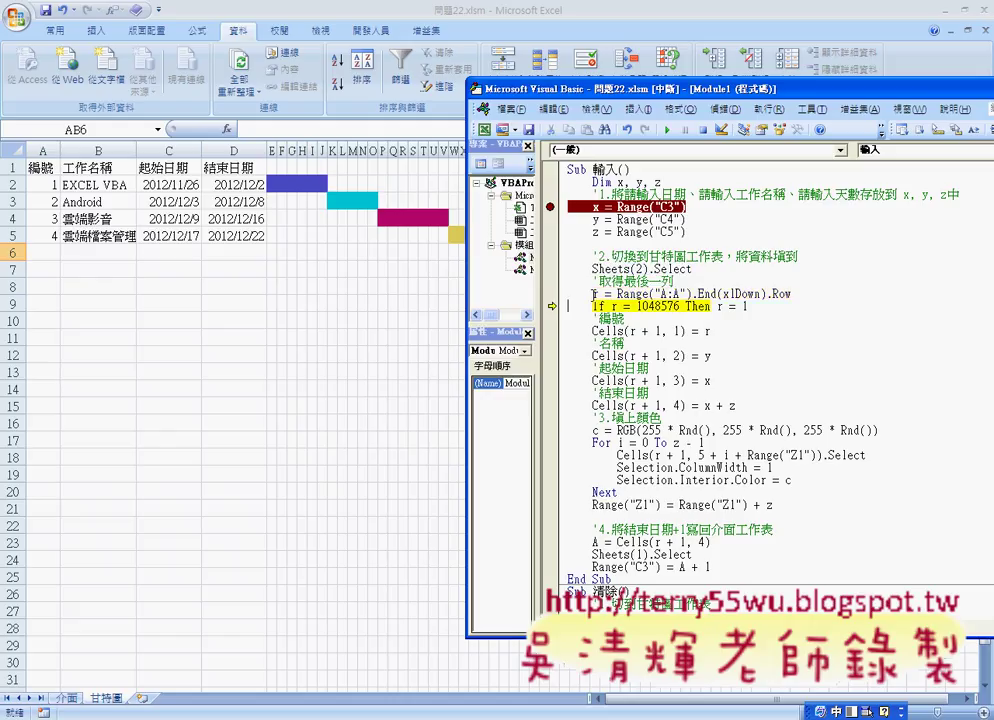
pyautogui.moveTo(595, 294)
pyautogui.press('F8')
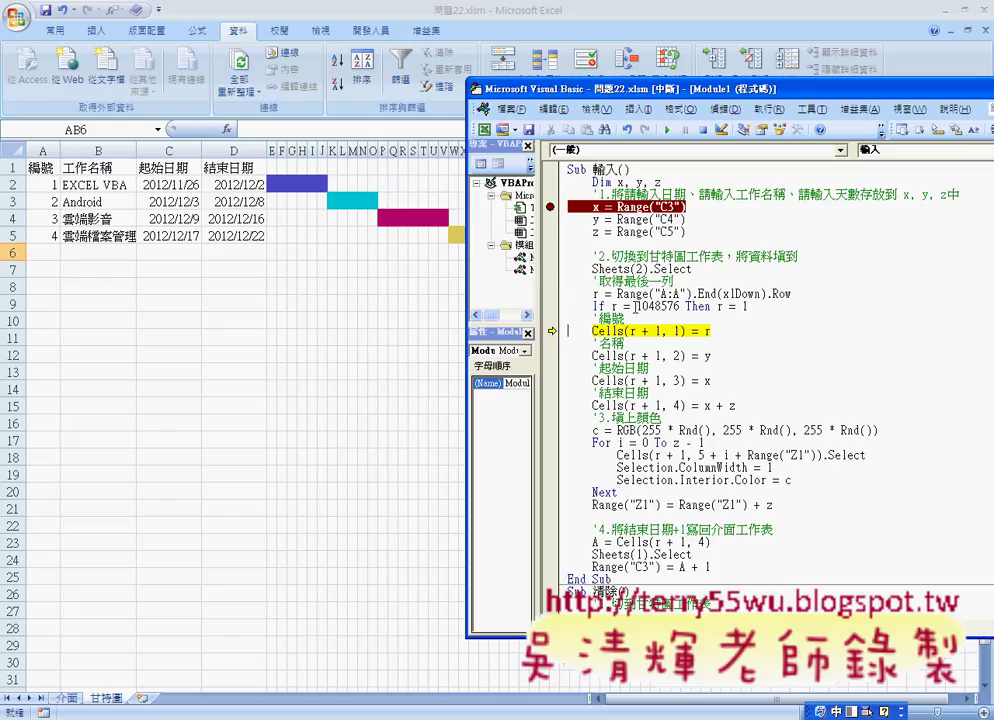
pyautogui.moveTo(636, 304); pyautogui.dragTo(678, 304)
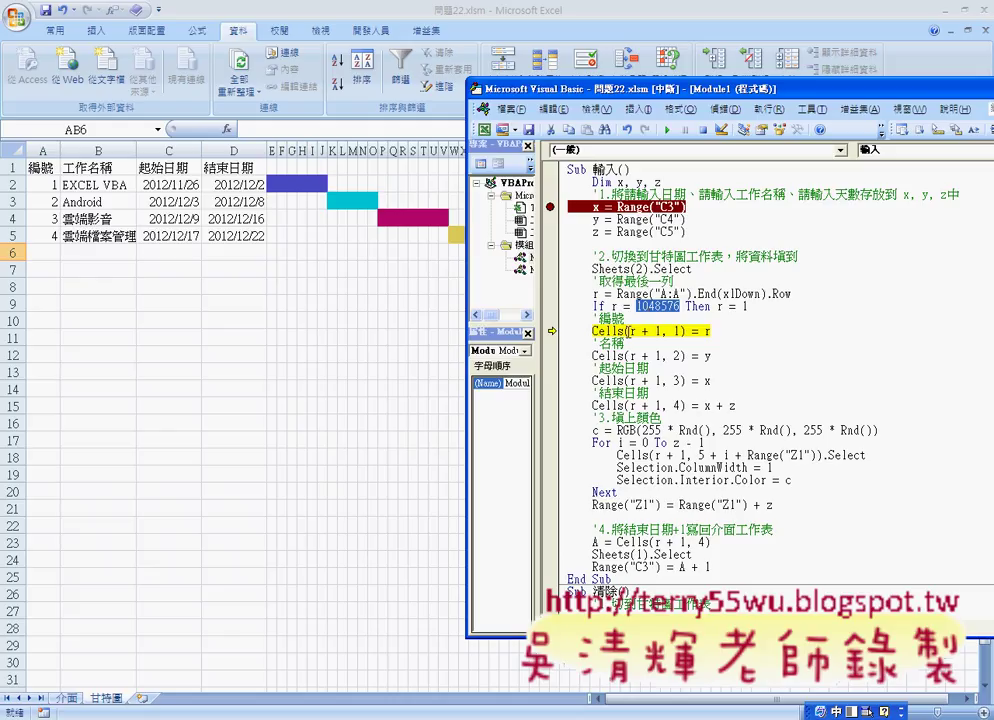
pyautogui.moveTo(705, 331)
pyautogui.doubleClick(706, 331)
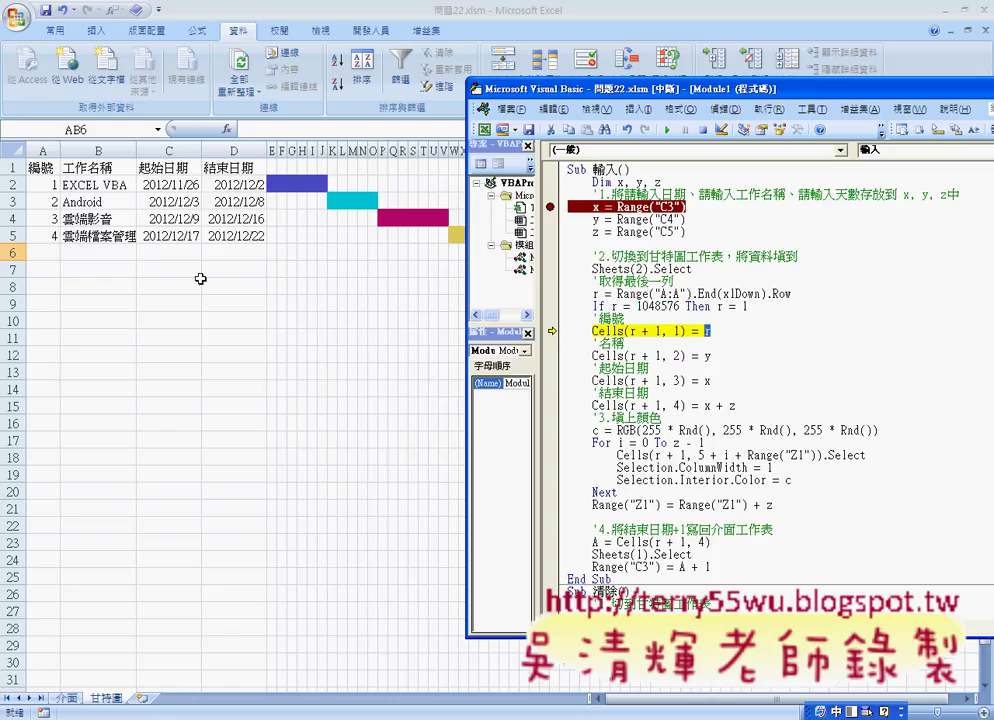
# Step the macro to write 5, AUTOCAD, 2012/12/23 and 2012/12/28 into A6–D6, then generate the bar colour.
pyautogui.press('F8')
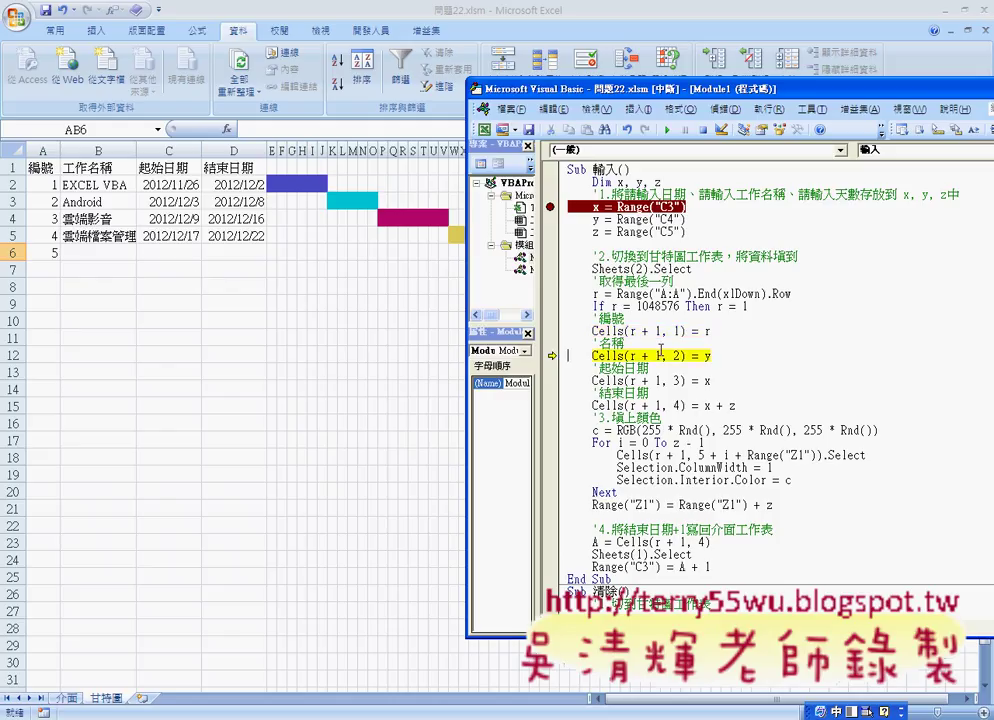
pyautogui.moveTo(633, 330)
pyautogui.moveTo(705, 331)
pyautogui.press('F8')
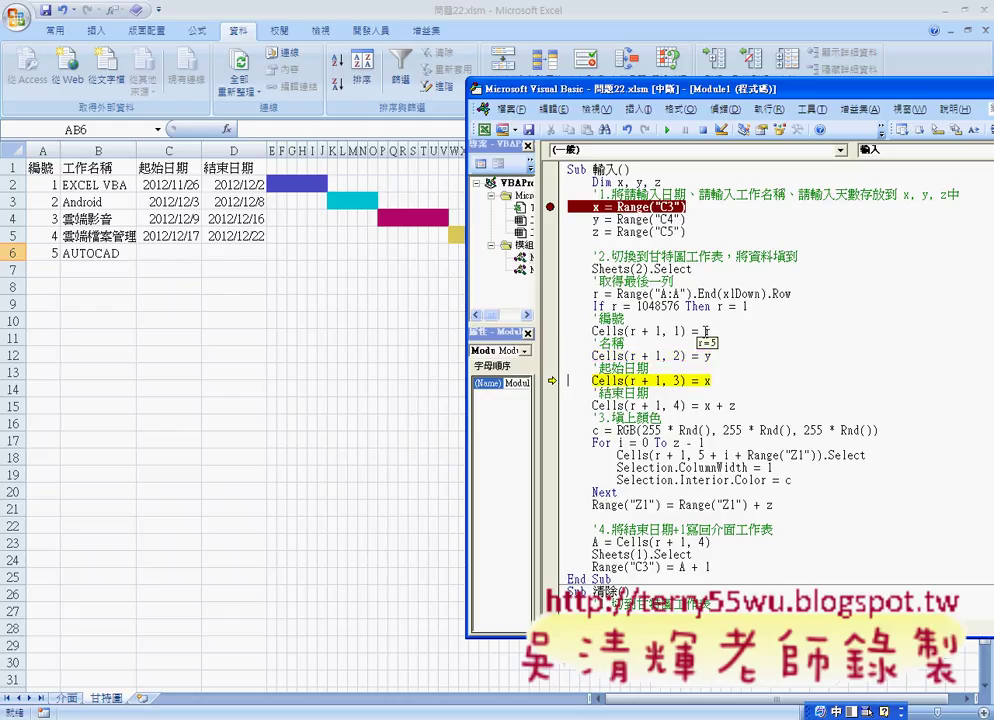
pyautogui.press('F8')
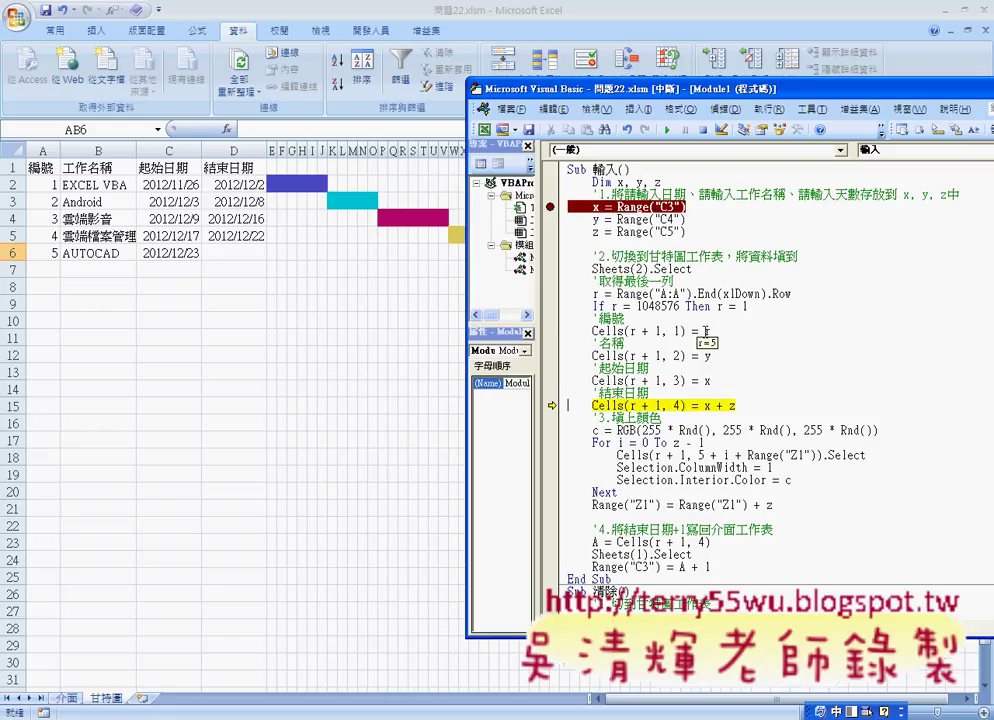
pyautogui.press('F8')
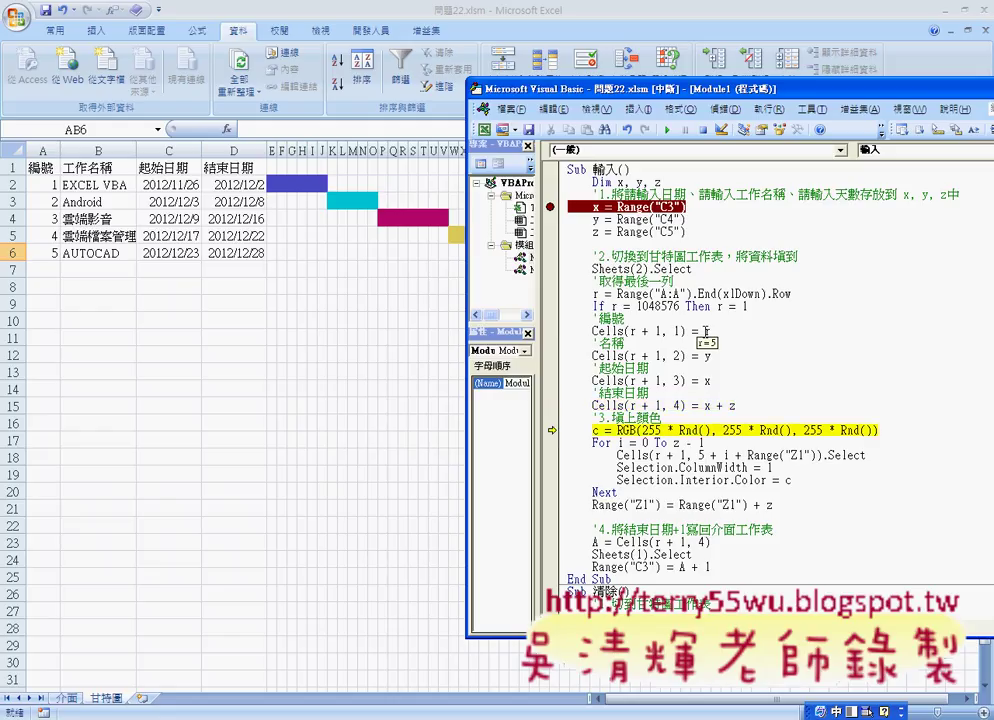
pyautogui.press('F8')
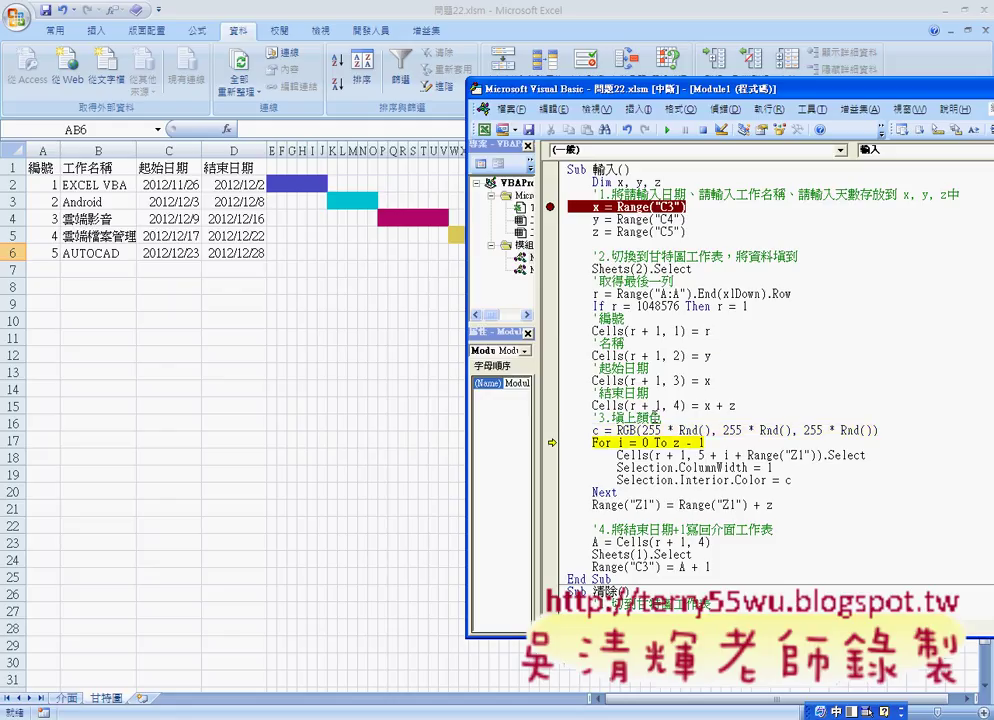
# Step from For i = 0 To z - 1 into the loop body, with colour c = 974581.
pyautogui.moveTo(595, 430)
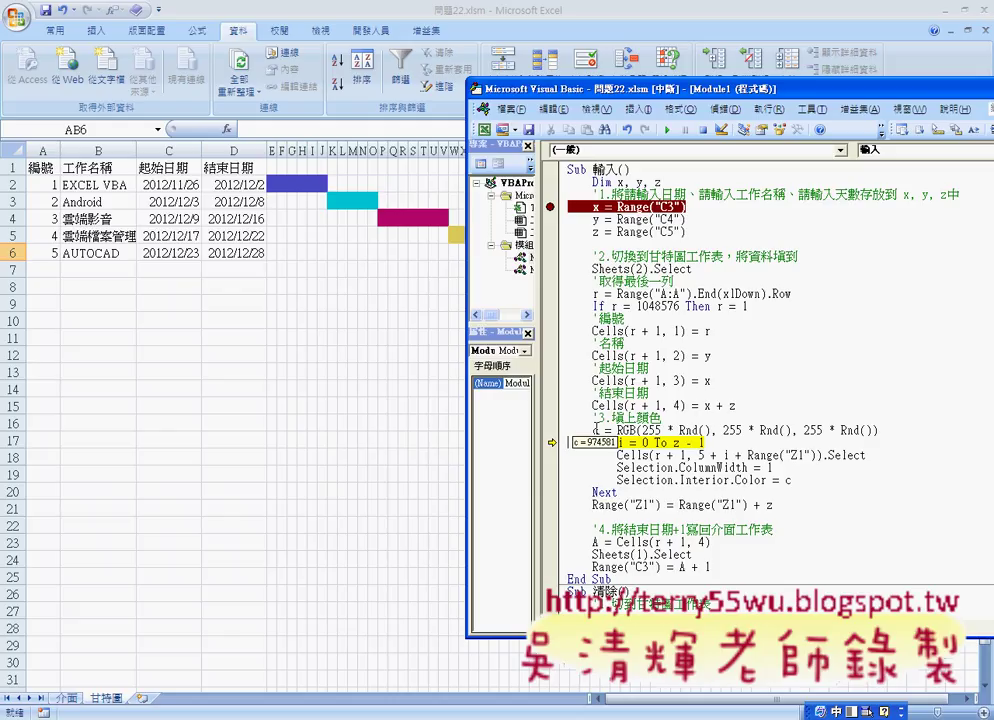
pyautogui.press('F8')
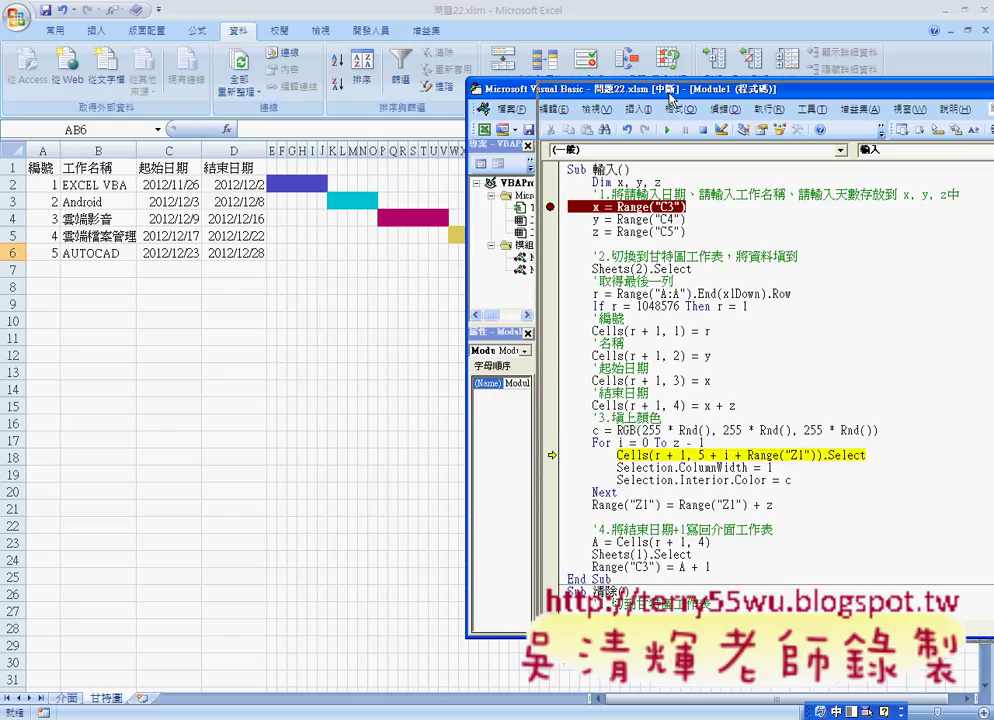
# Move the code window right and draw an arrow along row 6 to AB6, where the bar starts.
pyautogui.moveTo(598, 94)
pyautogui.mouseDown()
pyautogui.moveTo(760, 103)
pyautogui.moveTo(688, 106)
pyautogui.mouseUp()
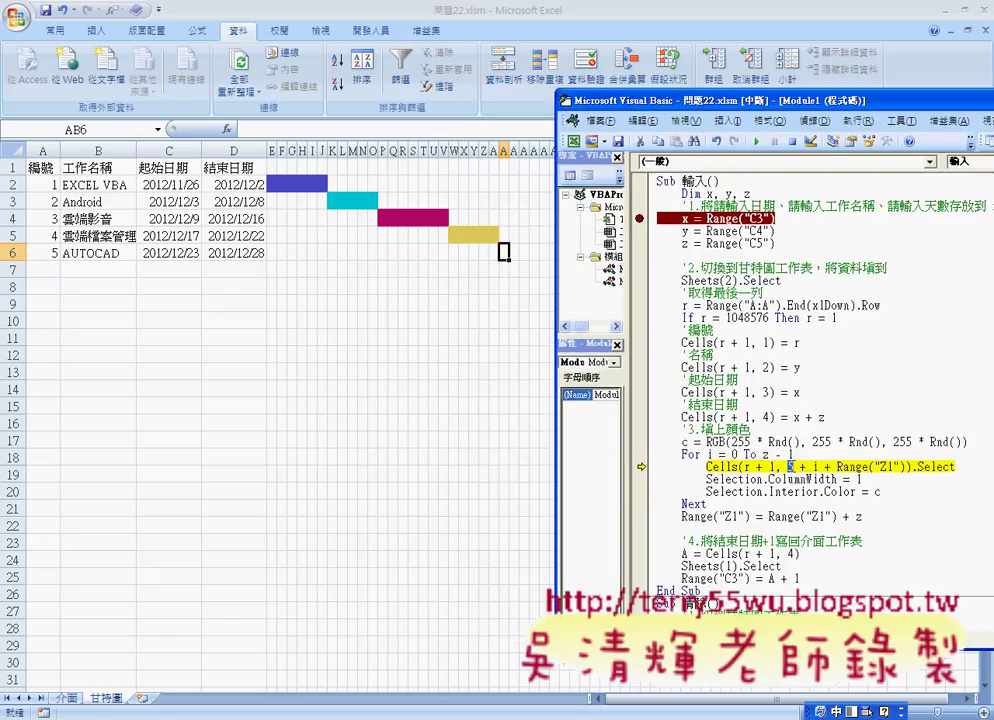
pyautogui.moveTo(838, 468)
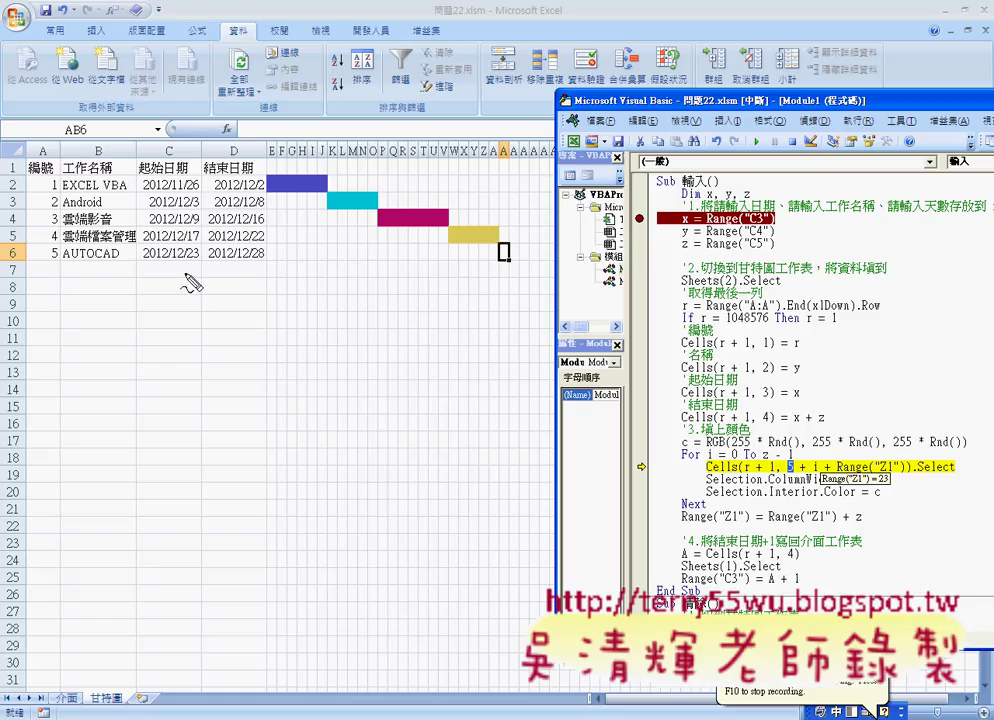
pyautogui.moveTo(270, 276); pyautogui.dragTo(285, 283)
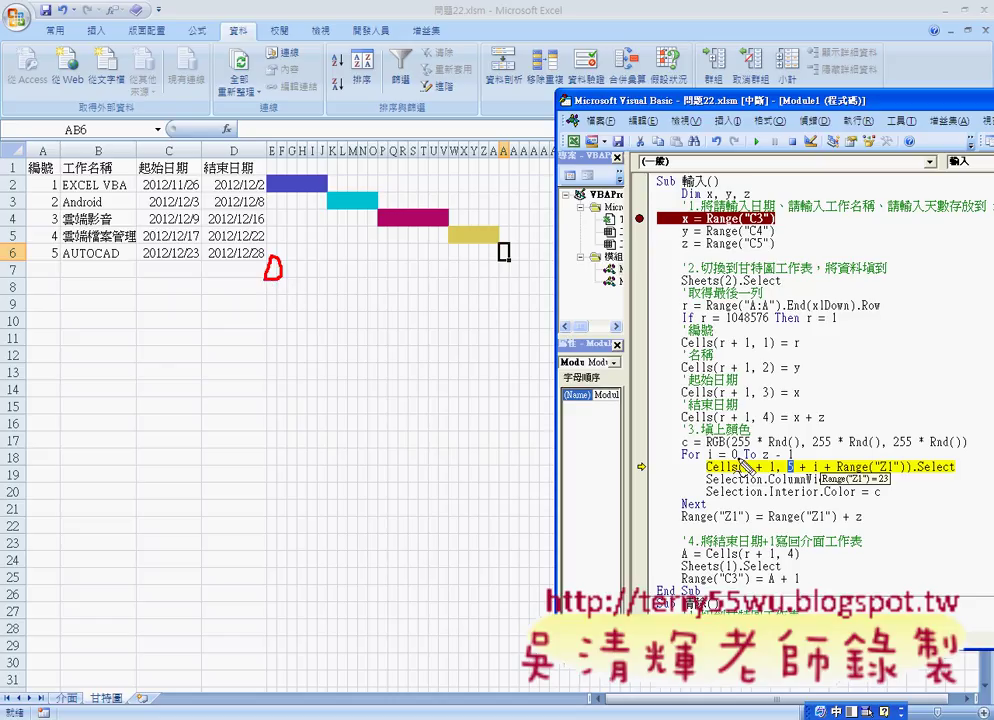
pyautogui.moveTo(740, 463); pyautogui.dragTo(752, 461)
pyautogui.moveTo(283, 268); pyautogui.dragTo(496, 288)
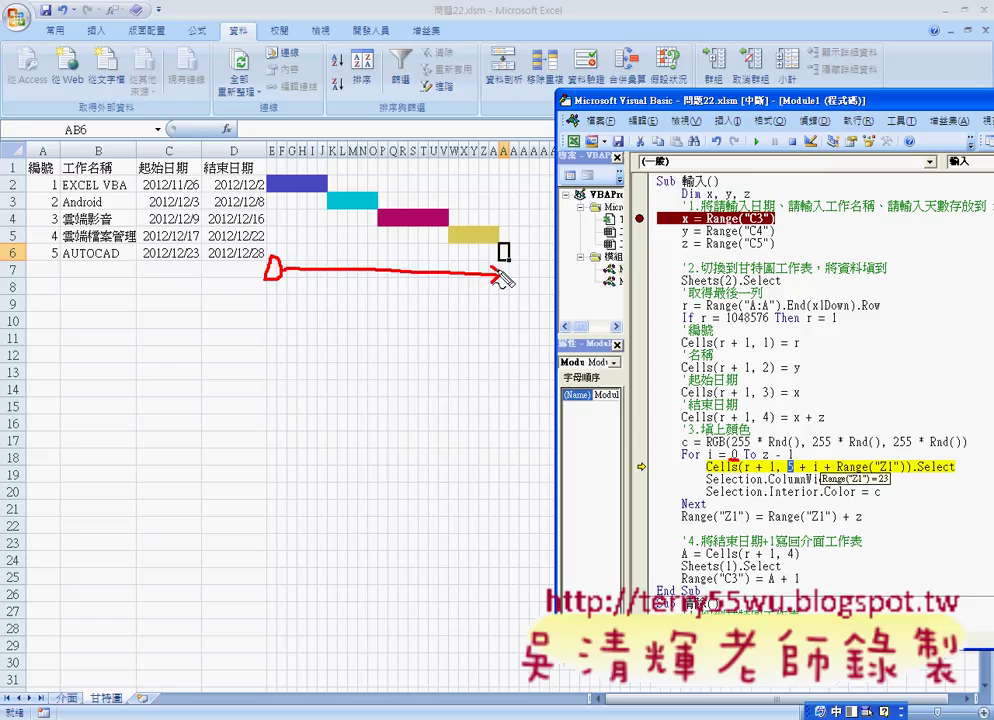
pyautogui.moveTo(502, 262); pyautogui.dragTo(503, 303)
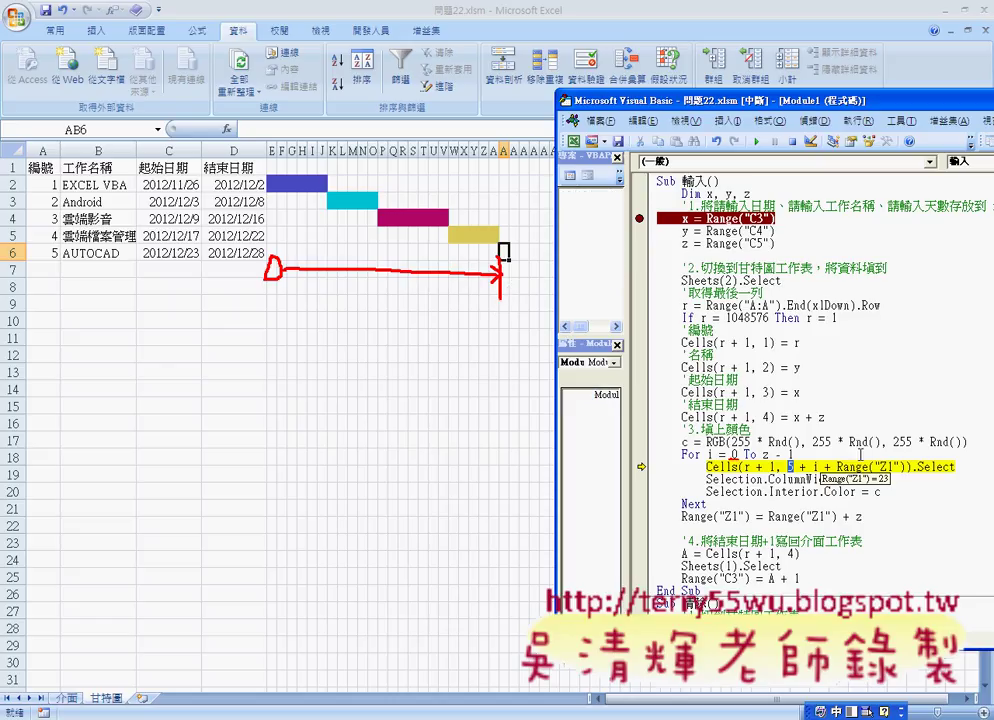
# Erase the pen marks and step the loop until row 6's five-cell yellow AUTOCAD bar is complete.
pyautogui.press('Escape')
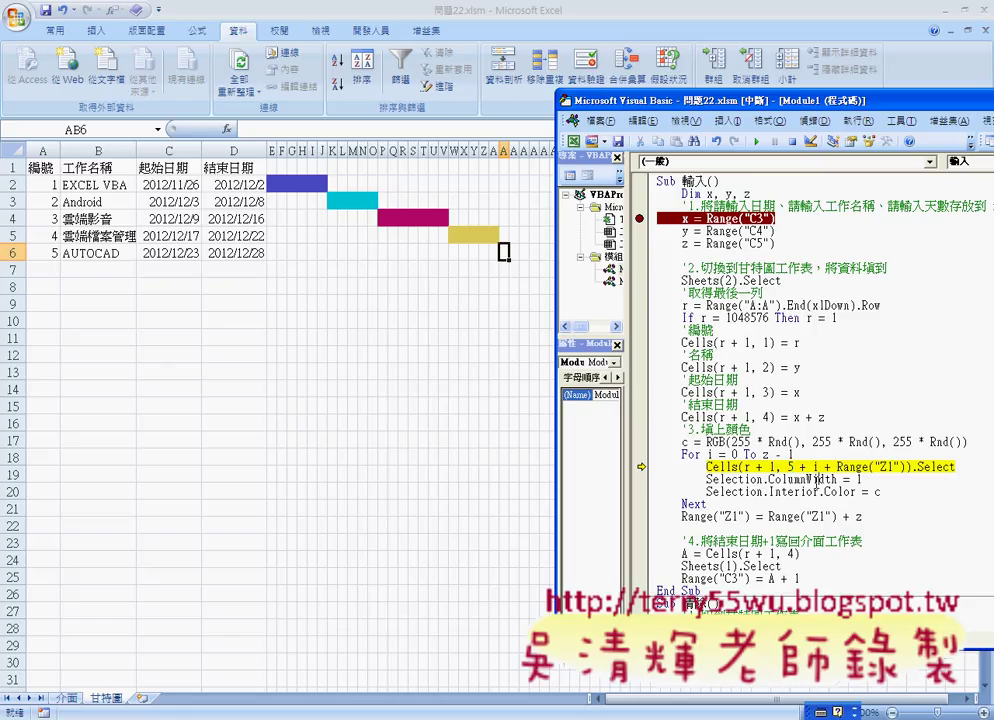
pyautogui.press('F8')
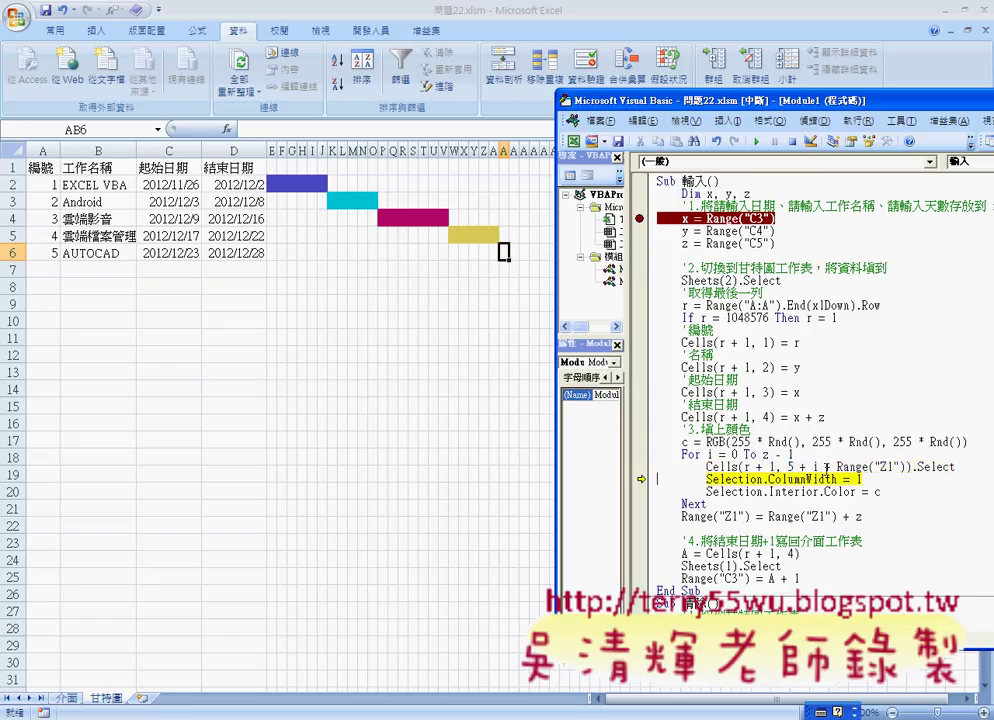
pyautogui.press('F8')
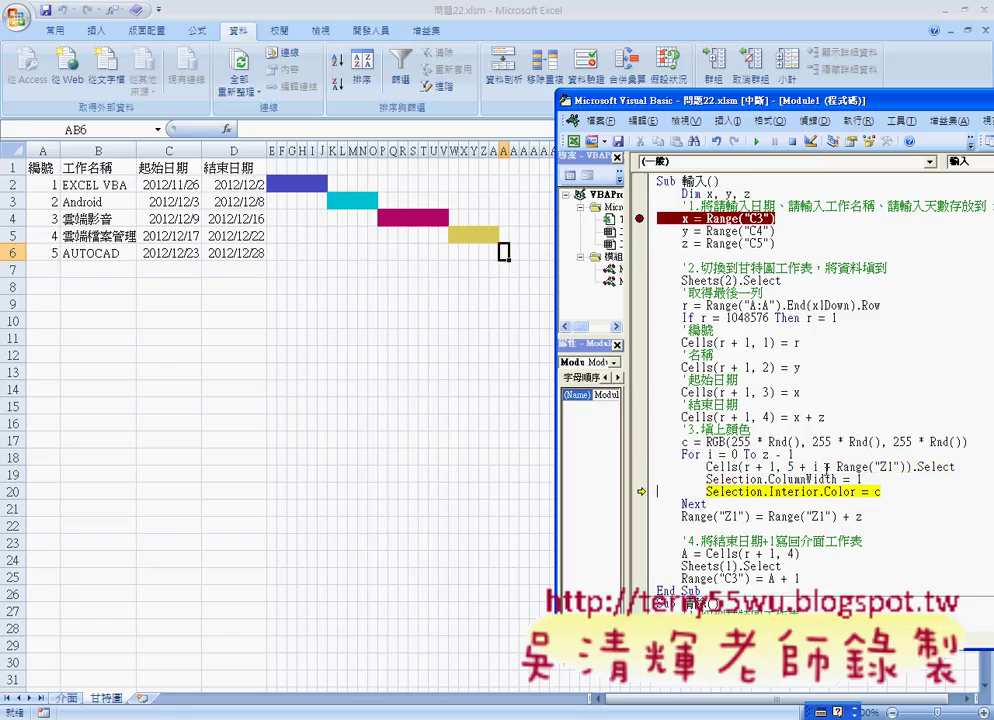
pyautogui.press('F8')
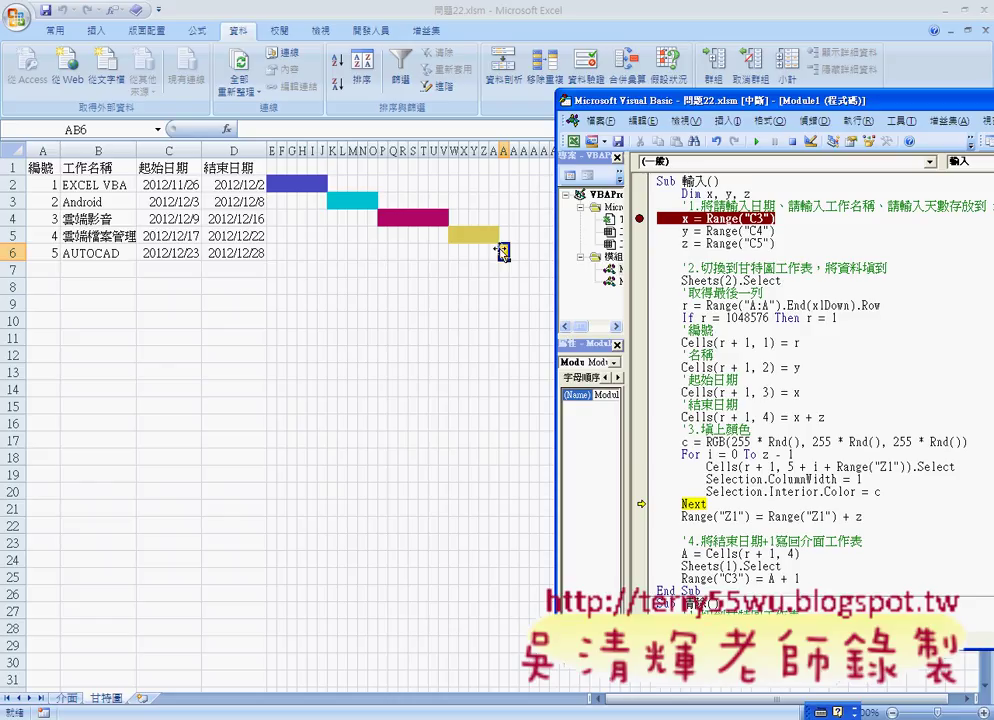
pyautogui.press('F8')
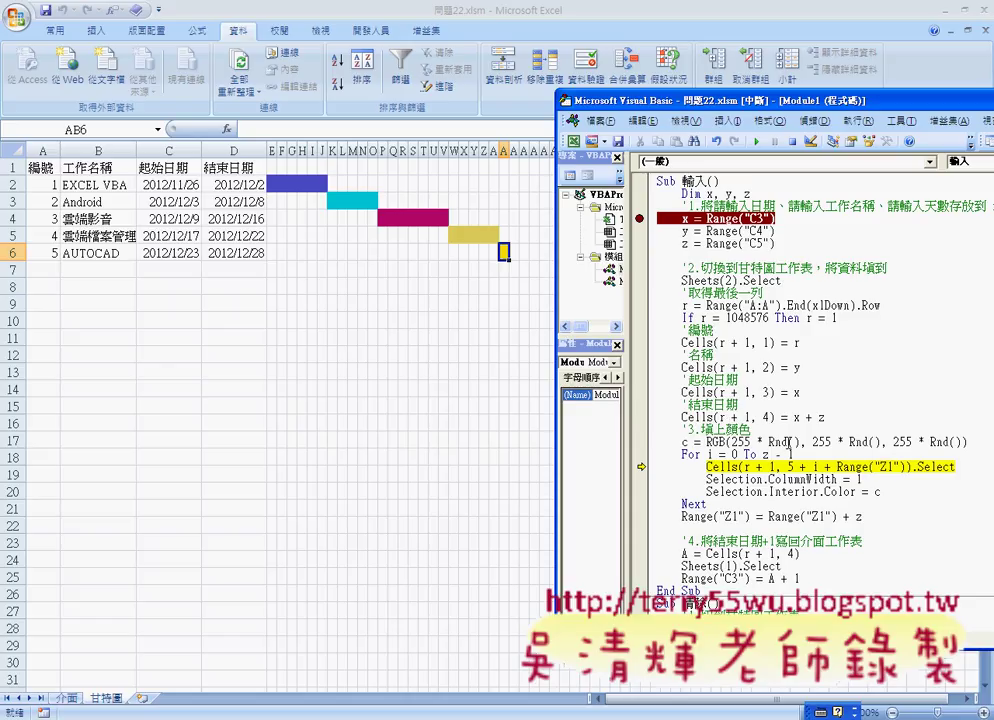
pyautogui.press('F8')
pyautogui.press('F8')
pyautogui.press('F8')
pyautogui.press('F8')
pyautogui.press('F8')
pyautogui.press('F8')
pyautogui.press('F8')
pyautogui.press('F8')
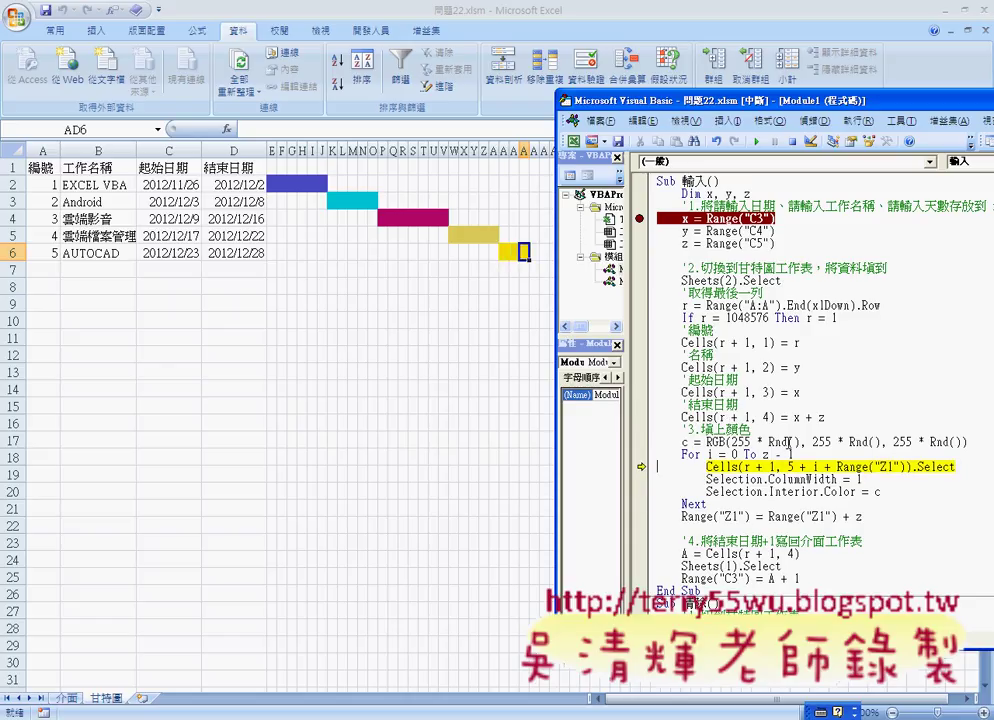
pyautogui.press('F8')
pyautogui.press('F8')
pyautogui.press('F8')
pyautogui.press('F8')
pyautogui.press('F8')
pyautogui.press('F8')
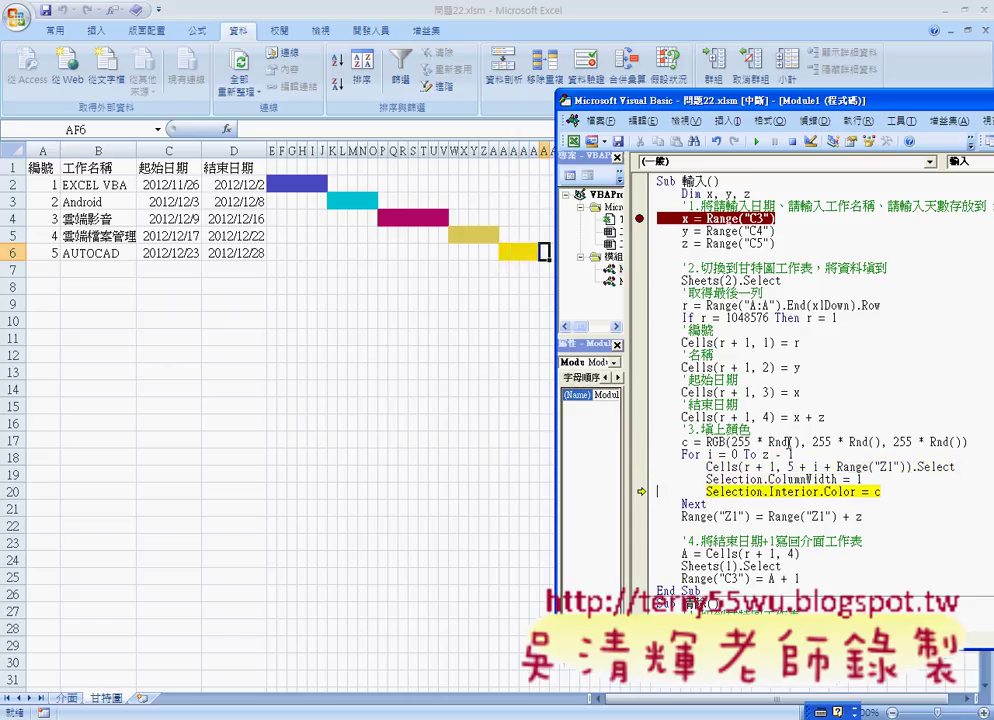
pyautogui.press('F8')
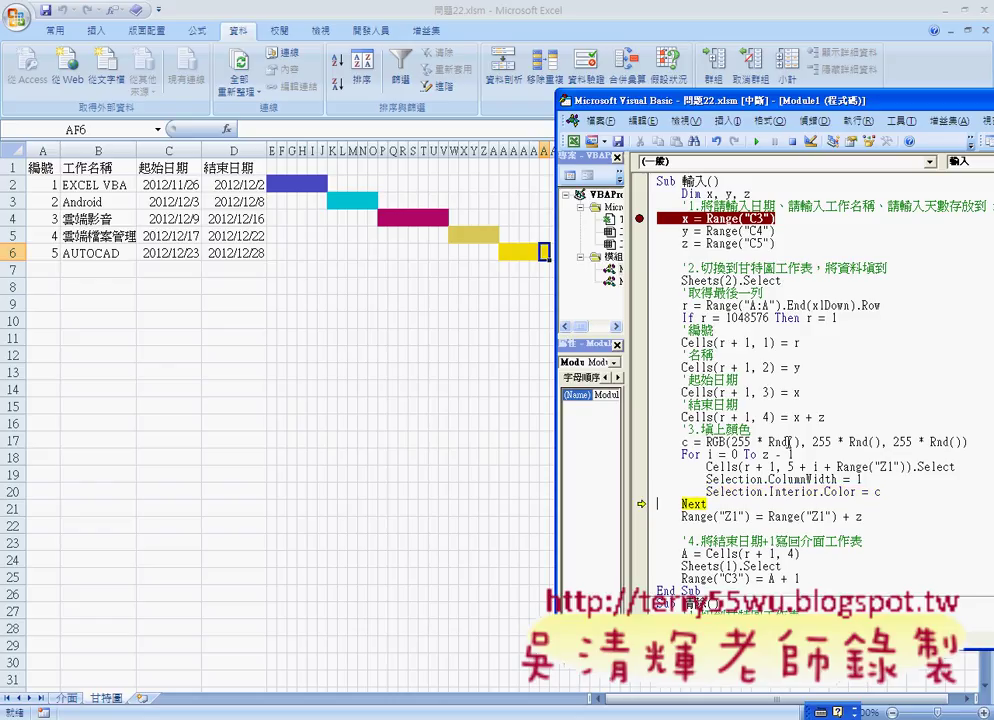
pyautogui.press('F8')
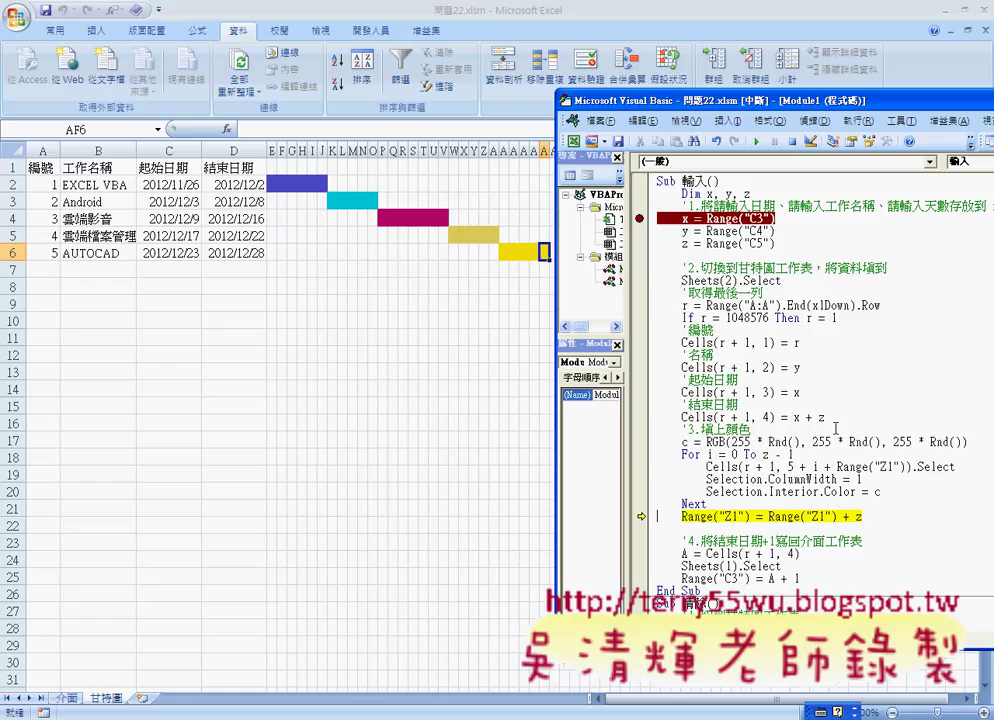
# Check the Z1 and z values, move the code window right, and execute the Z1 offset update.
pyautogui.moveTo(781, 516)
pyautogui.moveTo(852, 516)
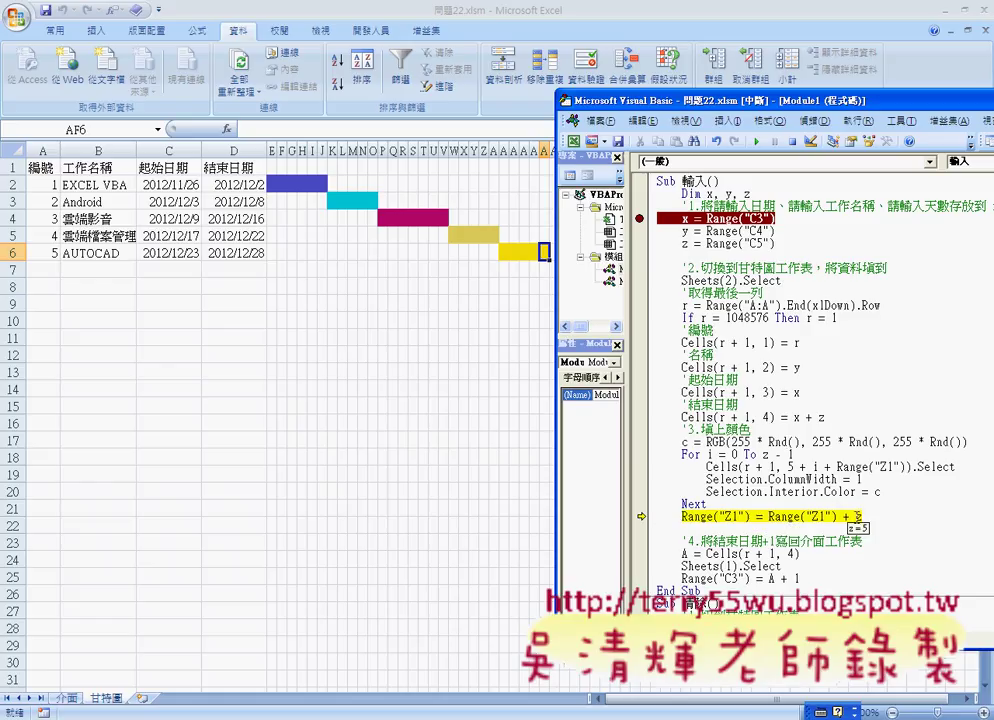
pyautogui.click(700, 110)
pyautogui.moveTo(700, 110); pyautogui.dragTo(776, 115)
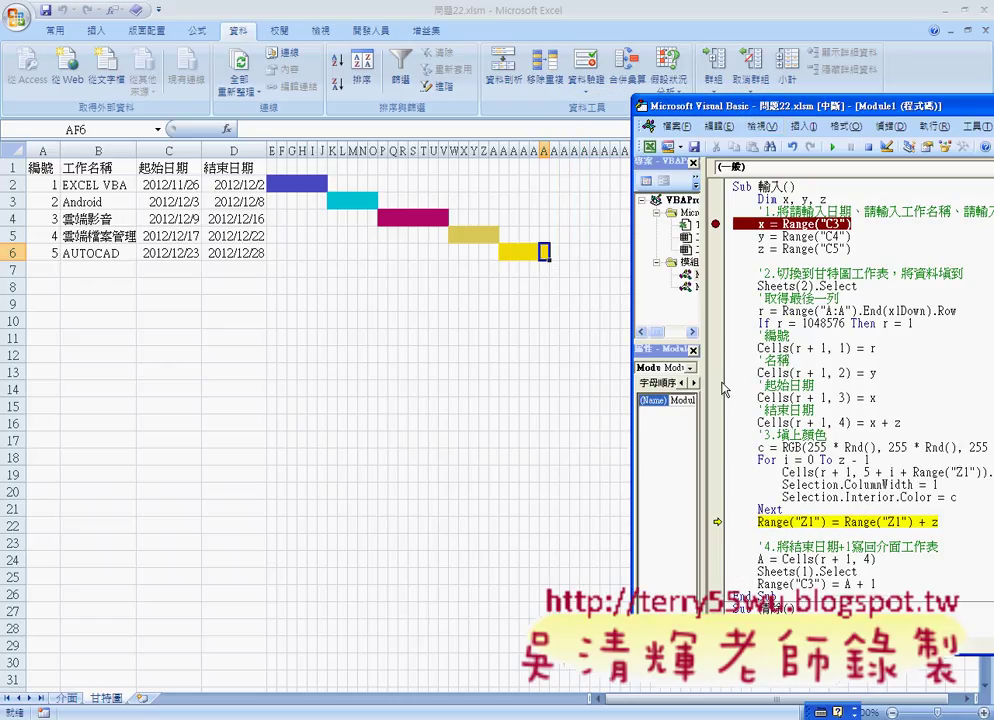
pyautogui.press('F8')
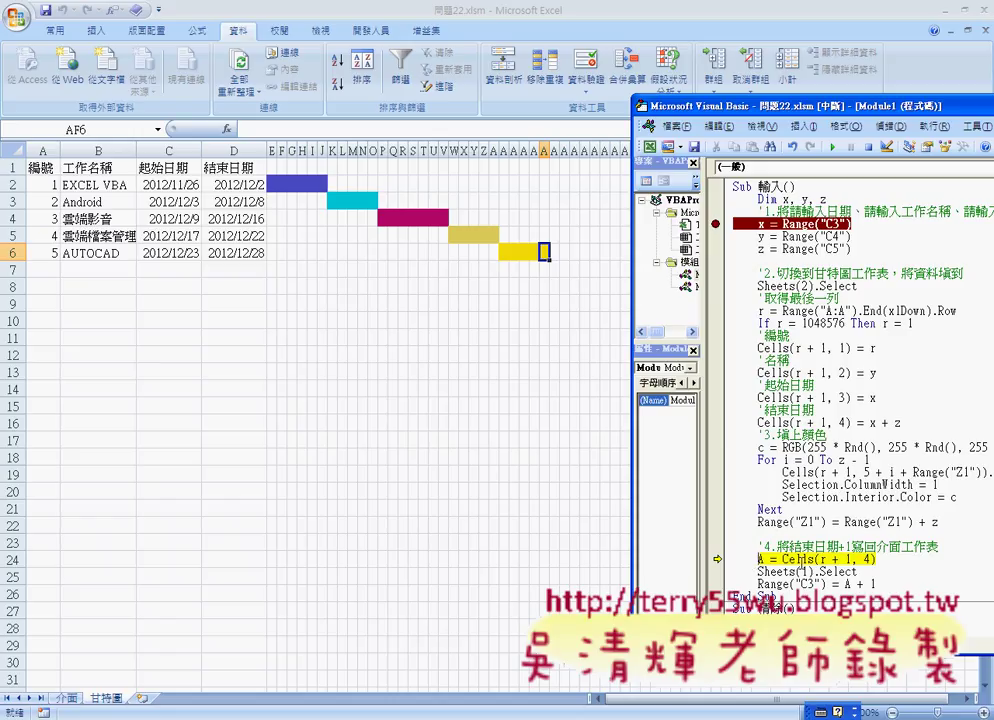
pyautogui.click(66, 697)
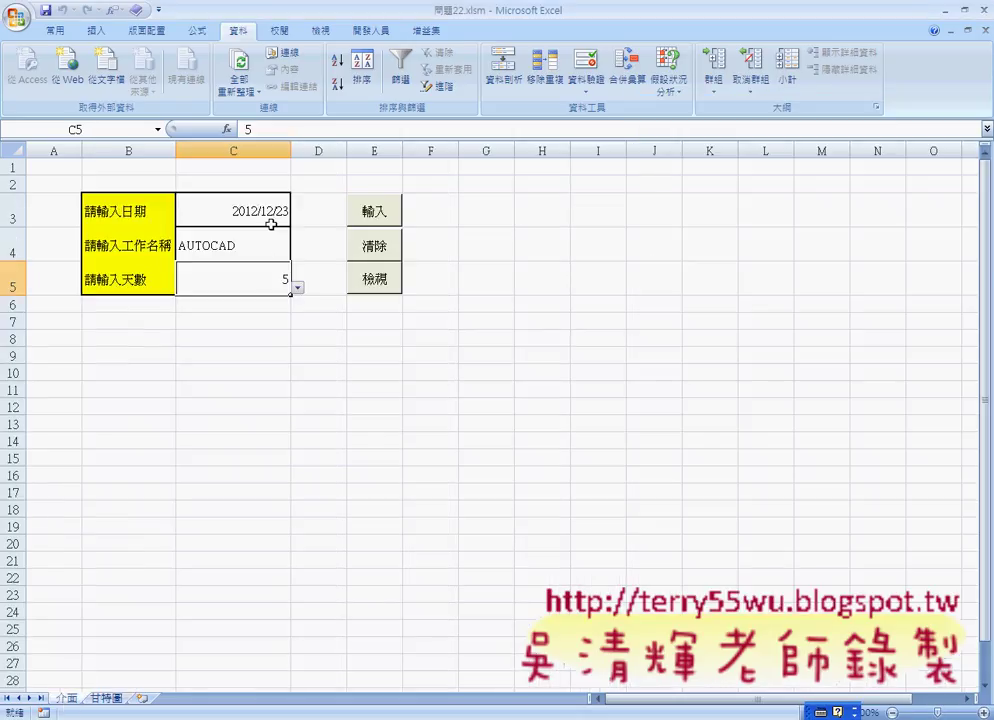
pyautogui.click(106, 697)
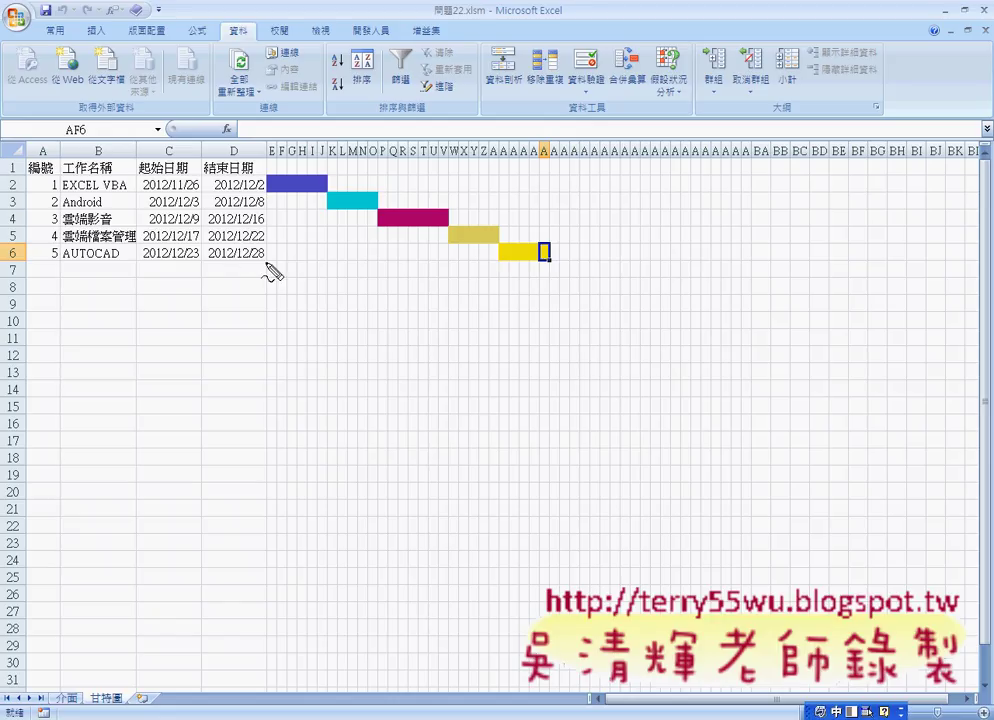
pyautogui.moveTo(259, 266)
pyautogui.mouseDown()
pyautogui.moveTo(256, 252)
pyautogui.moveTo(210, 247)
pyautogui.moveTo(50, 666)
pyautogui.mouseUp()
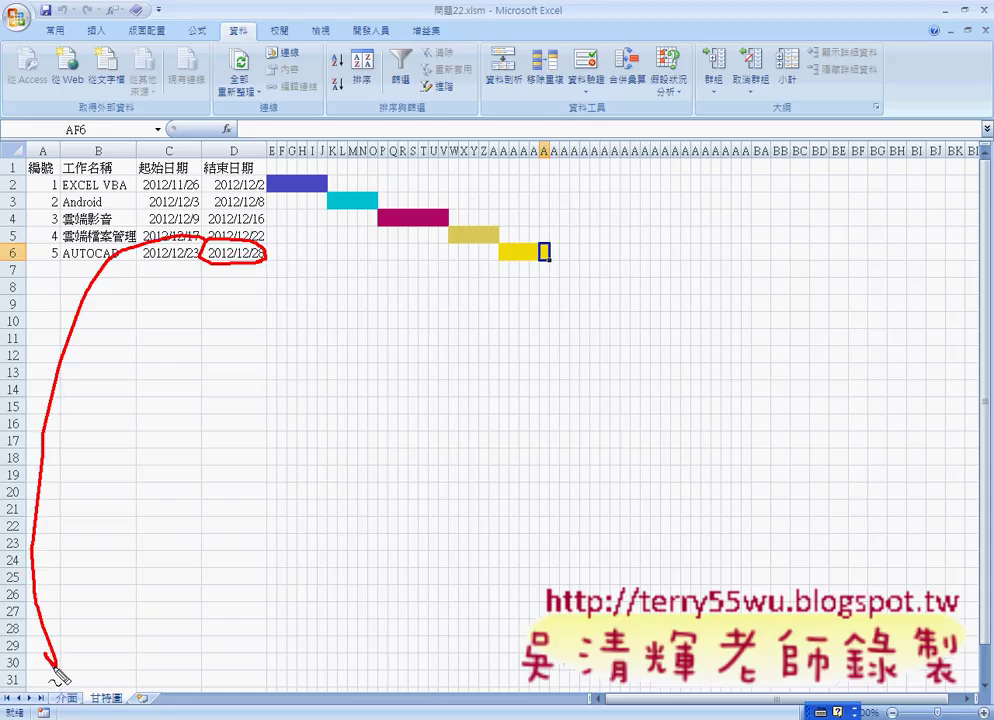
pyautogui.press('Escape')
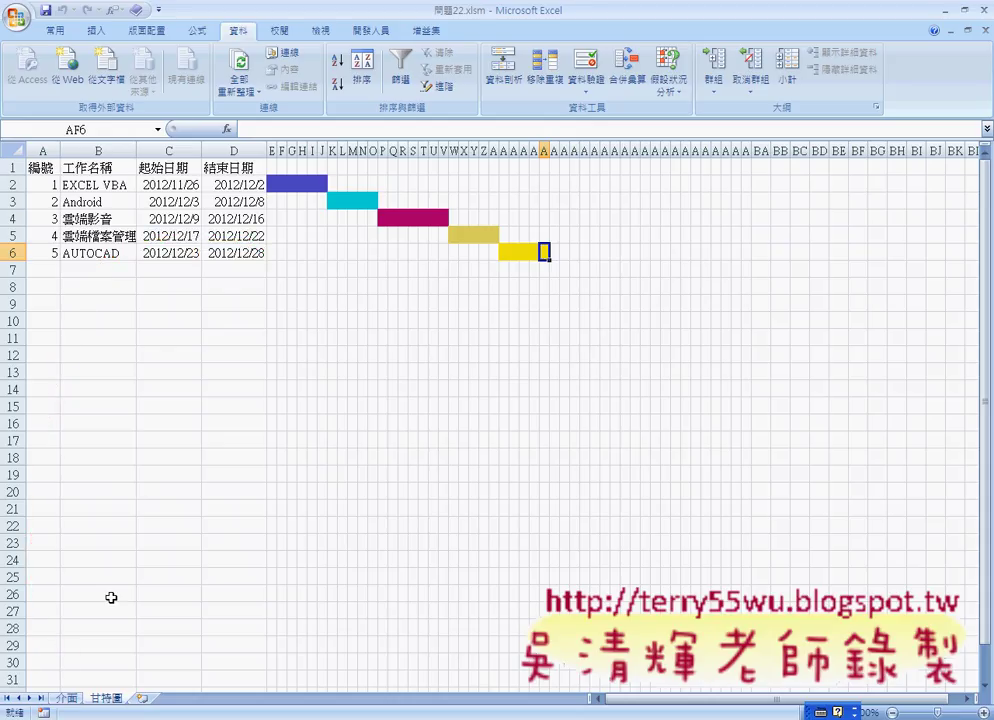
pyautogui.click(232, 254)
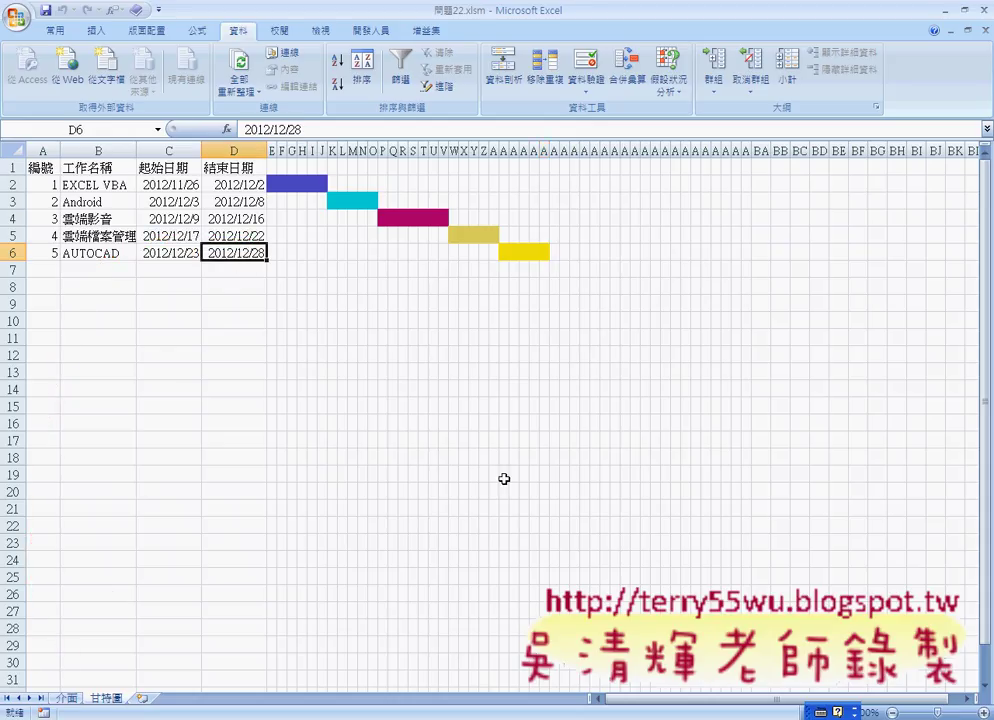
# Store AUTOCAD's end date 2012/12/28 in A and switch the workbook back to 介面.
pyautogui.hotkey('alt', 'F11')
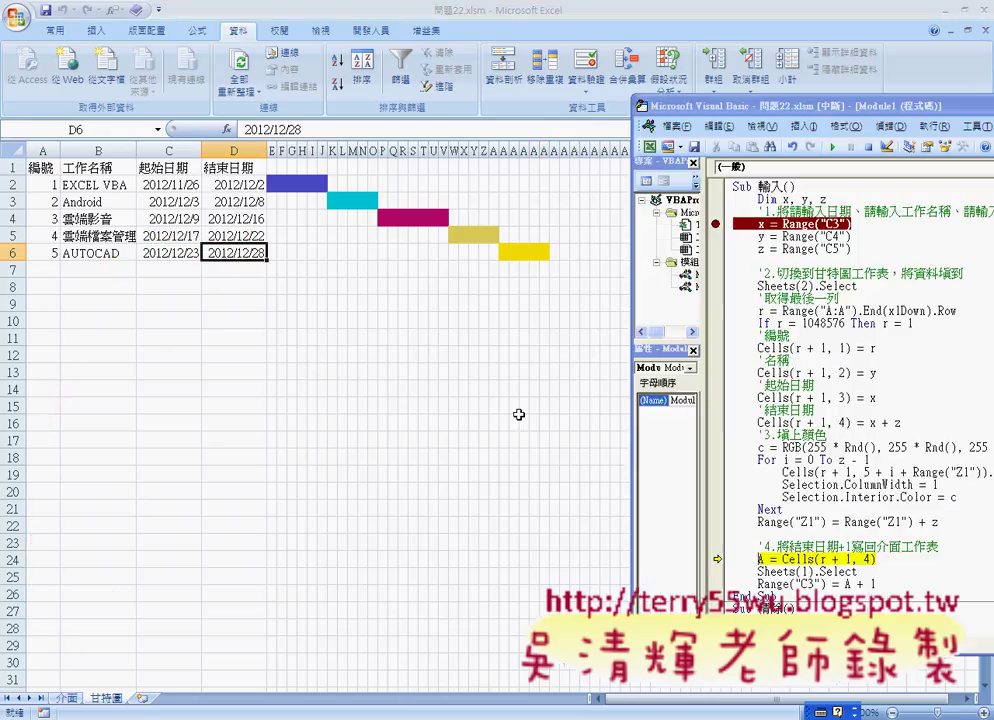
pyautogui.moveTo(809, 559)
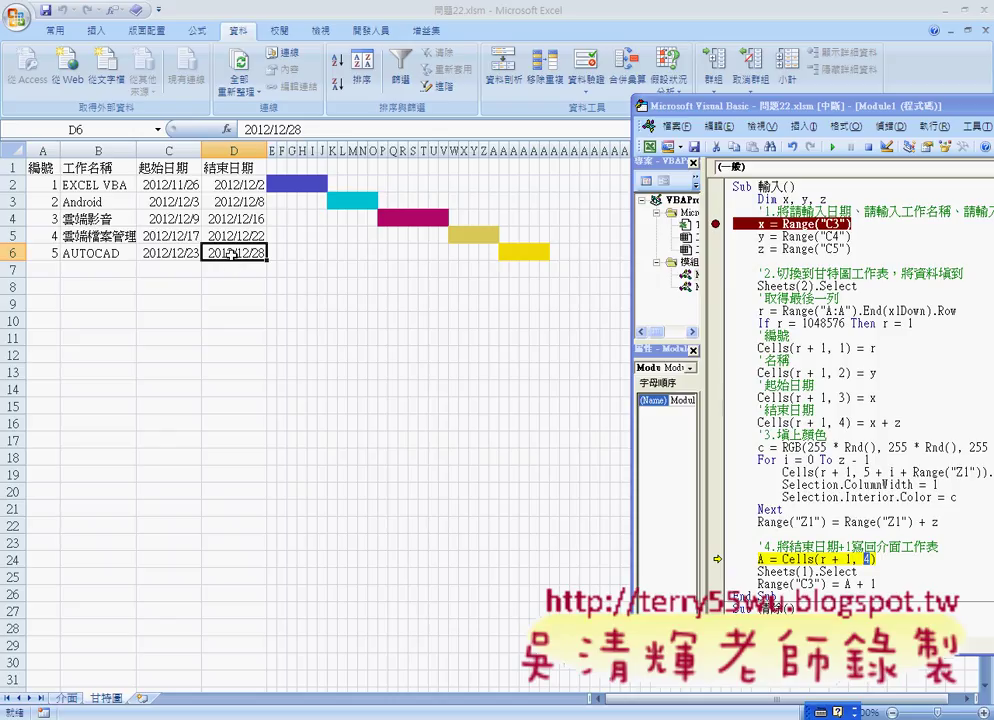
pyautogui.click(761, 559)
pyautogui.press('F8')
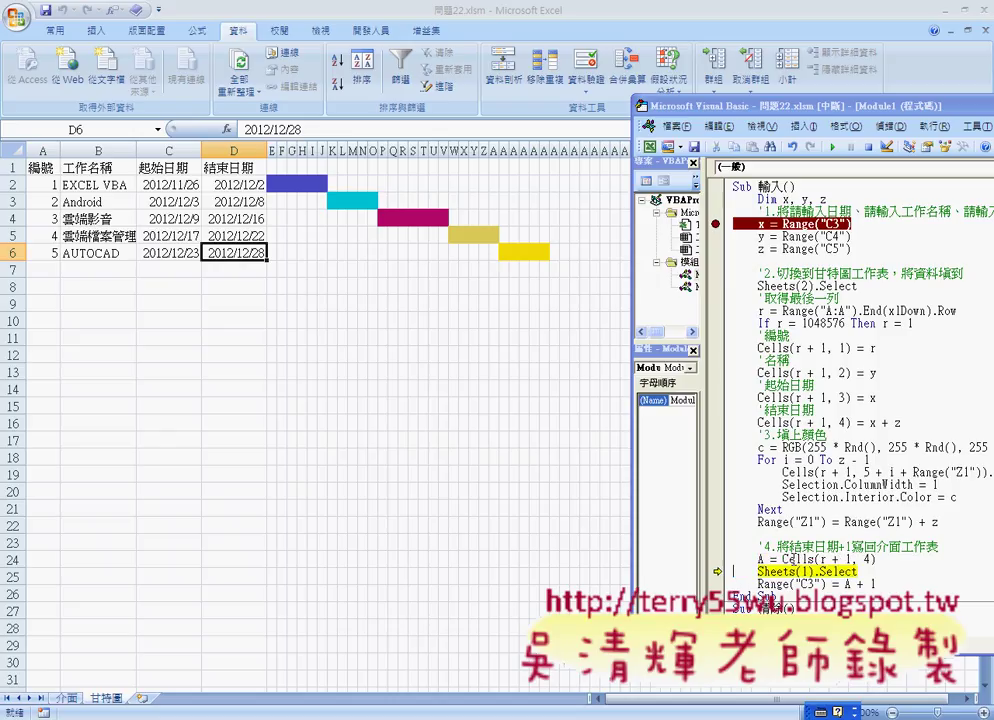
pyautogui.moveTo(761, 560)
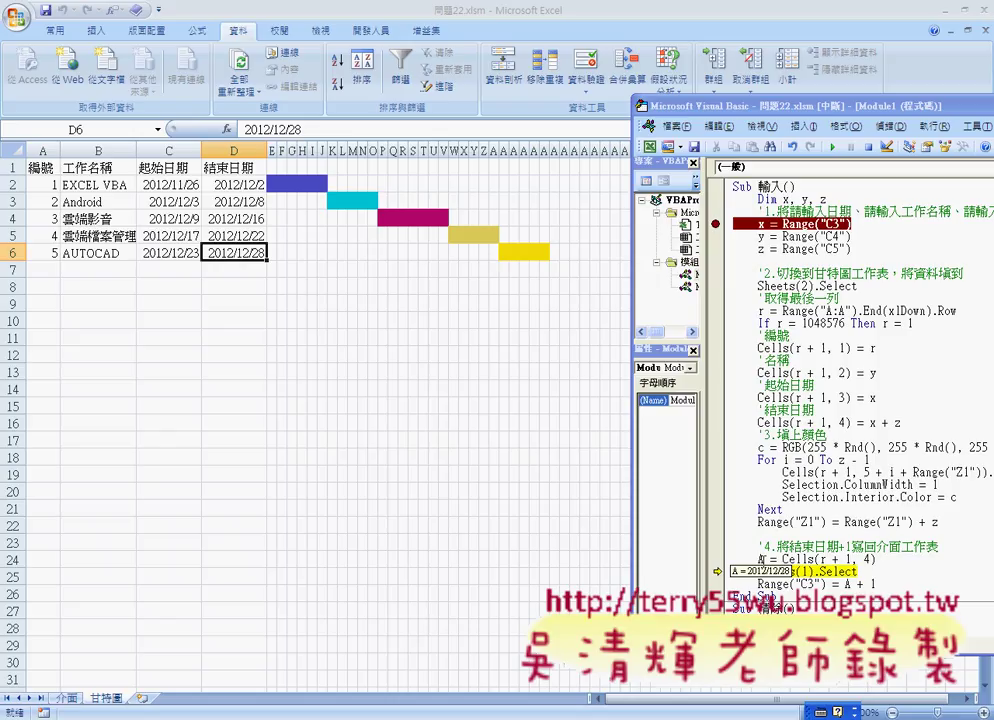
pyautogui.press('F8')
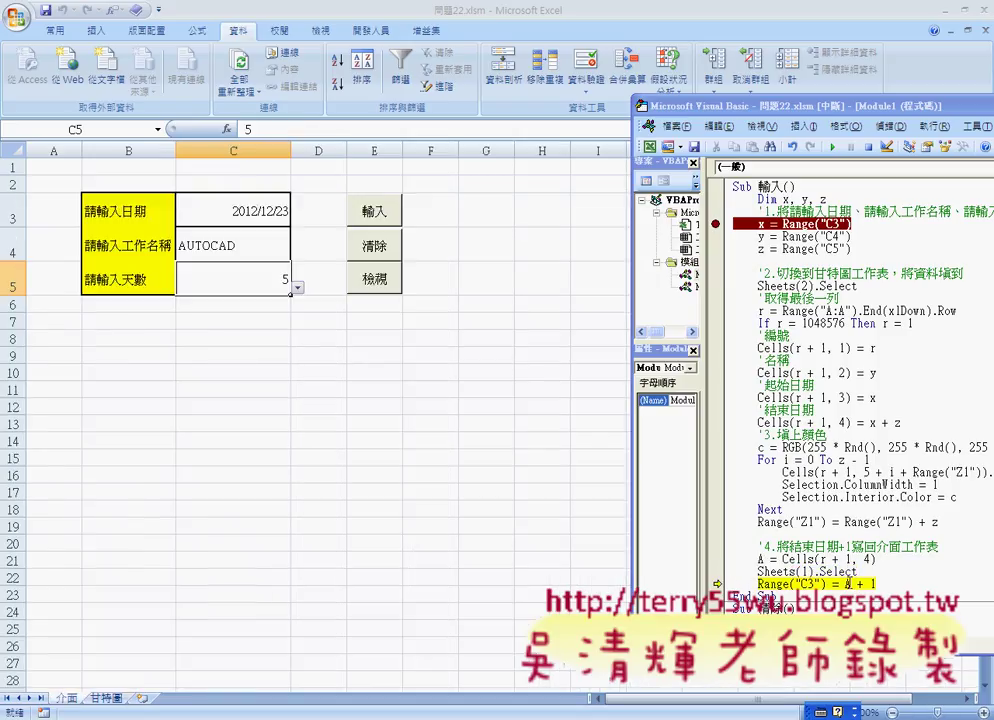
# Highlight A + 1 and C3's 2012/12/23, then step Range("C3") = A + 1 to write 2012/12/29.
pyautogui.moveTo(846, 581)
pyautogui.moveTo(876, 584); pyautogui.dragTo(843, 584)
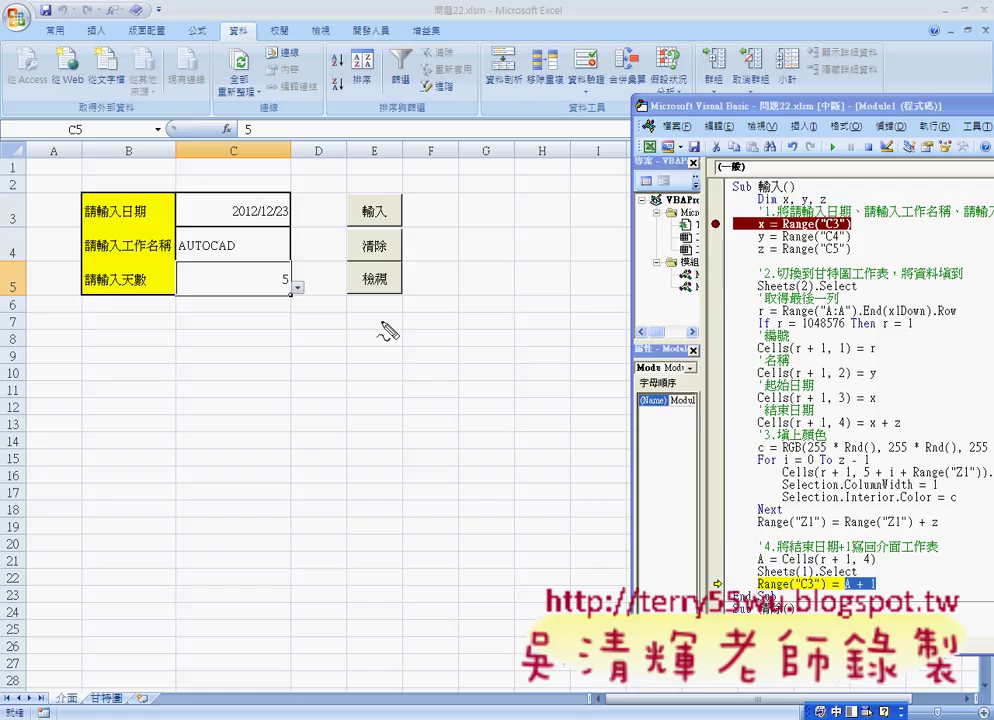
pyautogui.moveTo(270, 196); pyautogui.dragTo(290, 214)
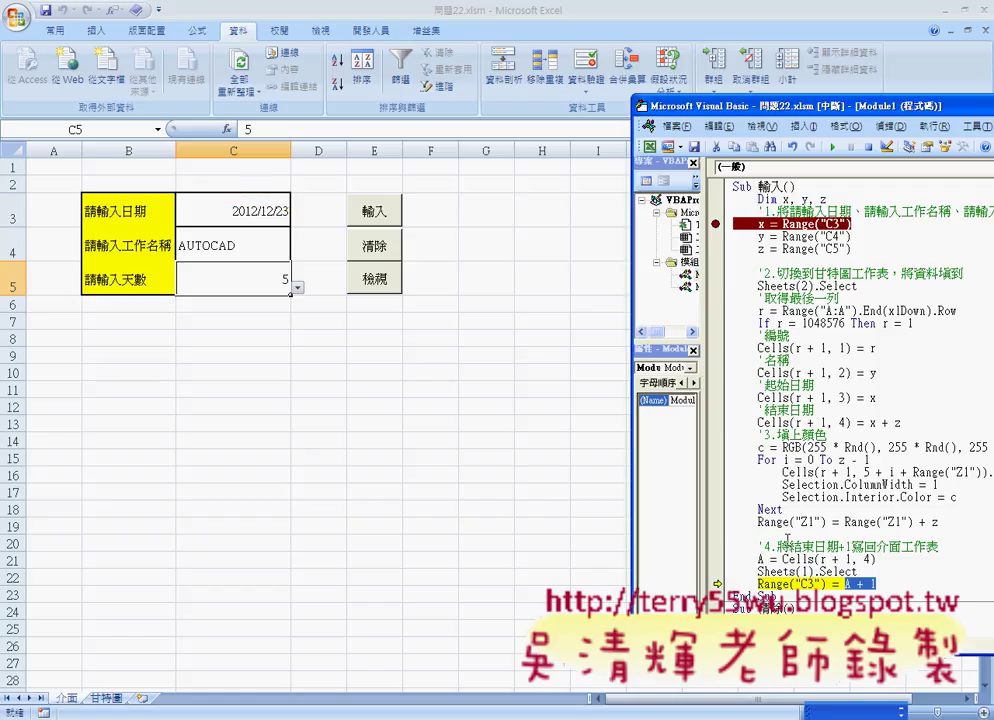
pyautogui.press('F8')
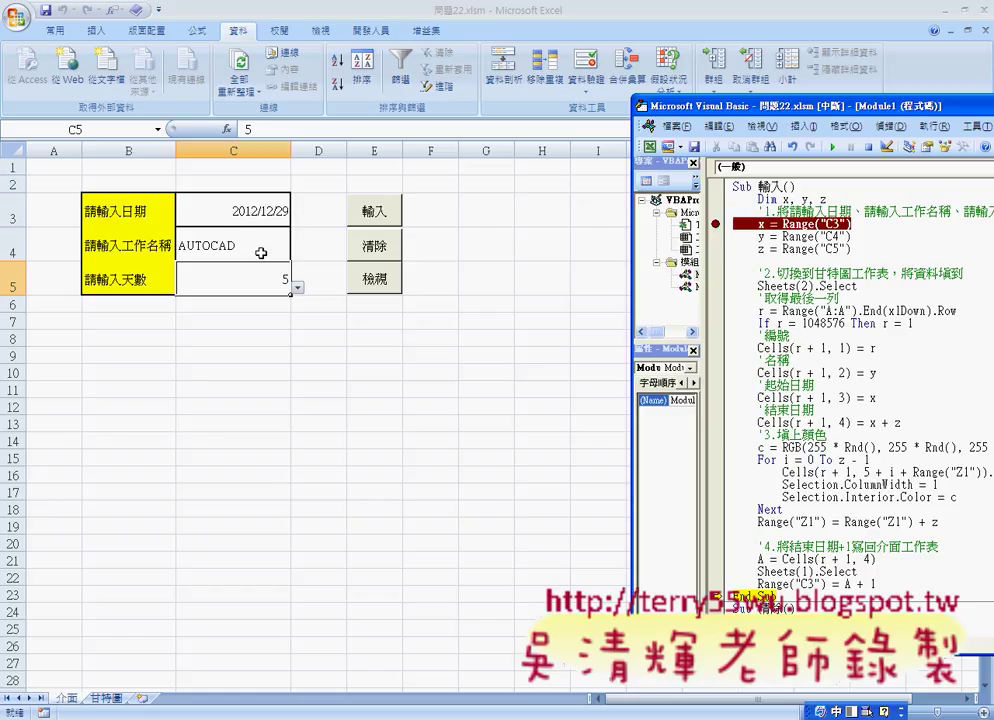
pyautogui.click(260, 253)
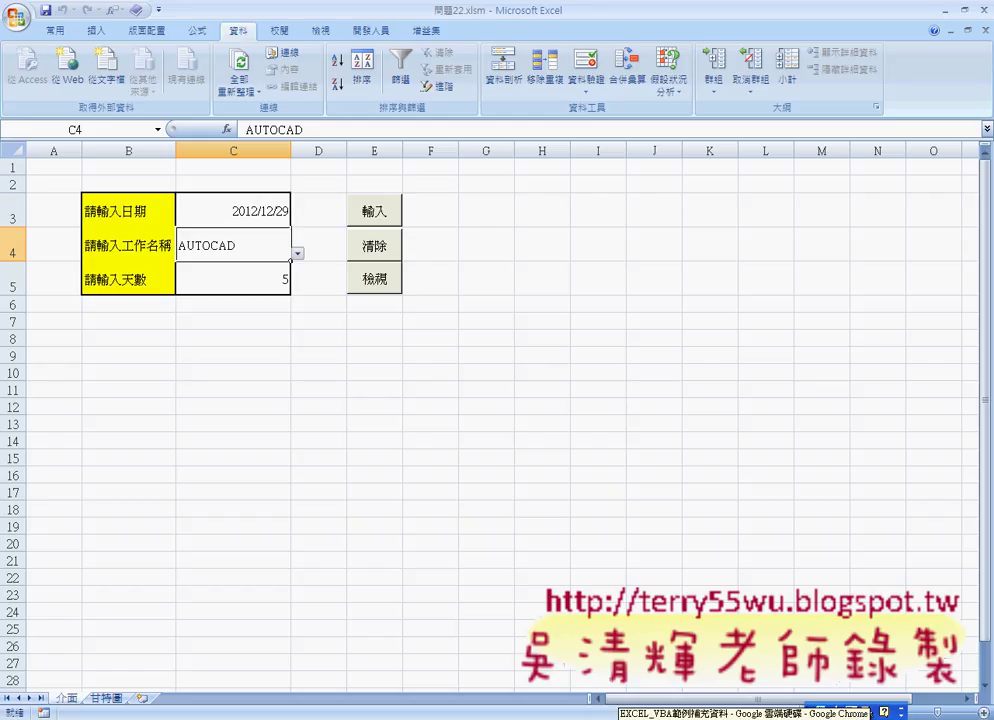
# Return to the VBA editor showing the 輸入 macro beside the sheet and reset the paused macro.
pyautogui.hotkey('alt', 'F11')
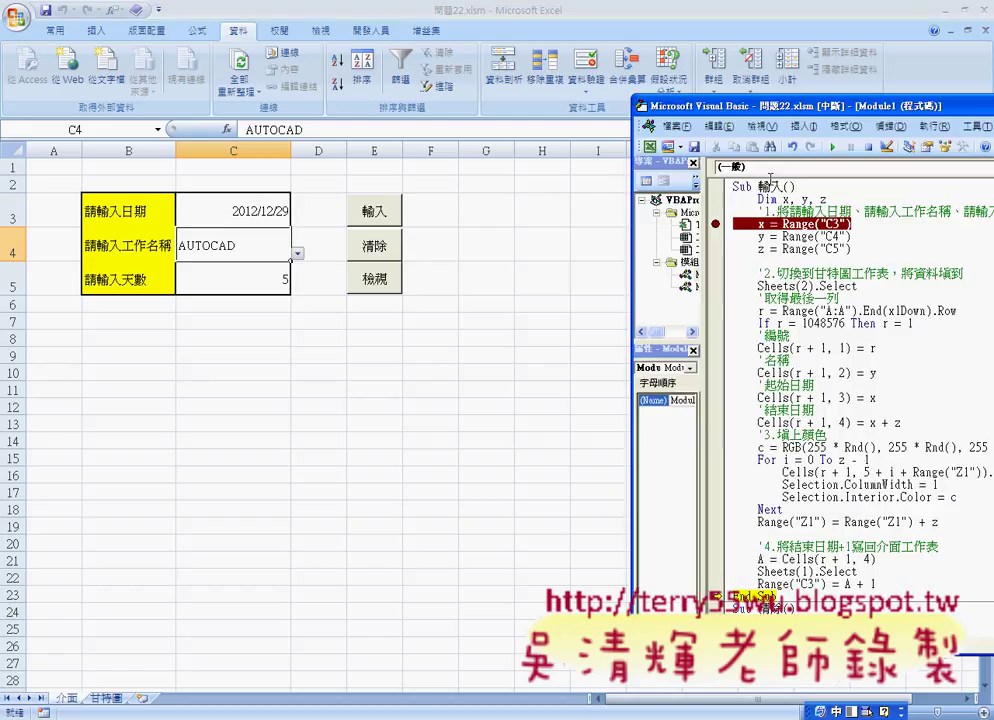
pyautogui.moveTo(767, 115); pyautogui.dragTo(494, 86)
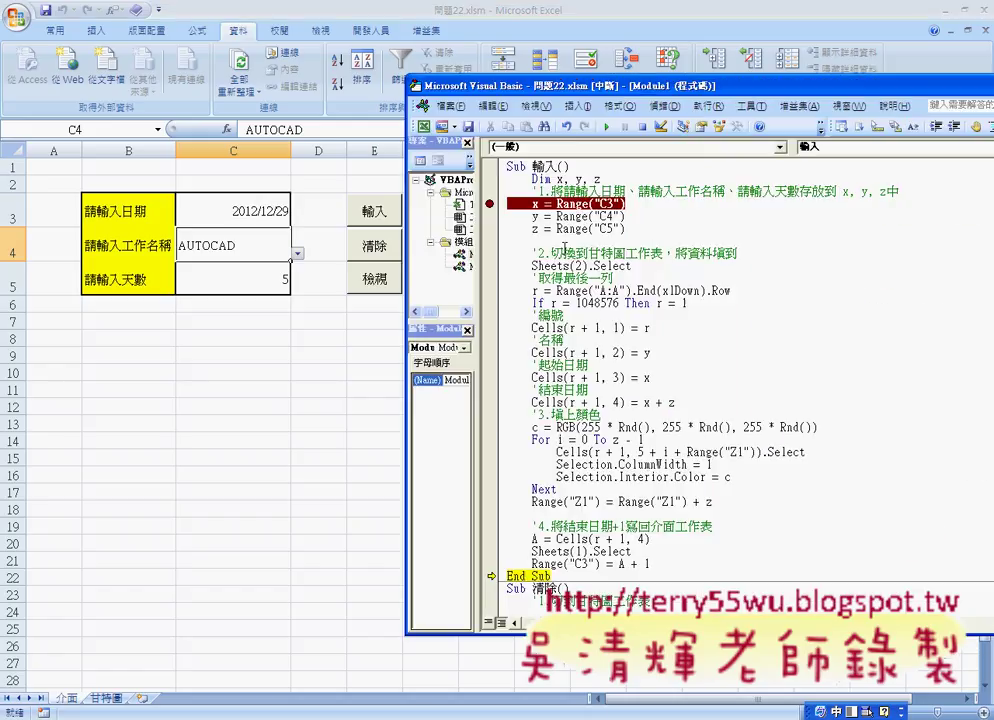
pyautogui.click(648, 127)
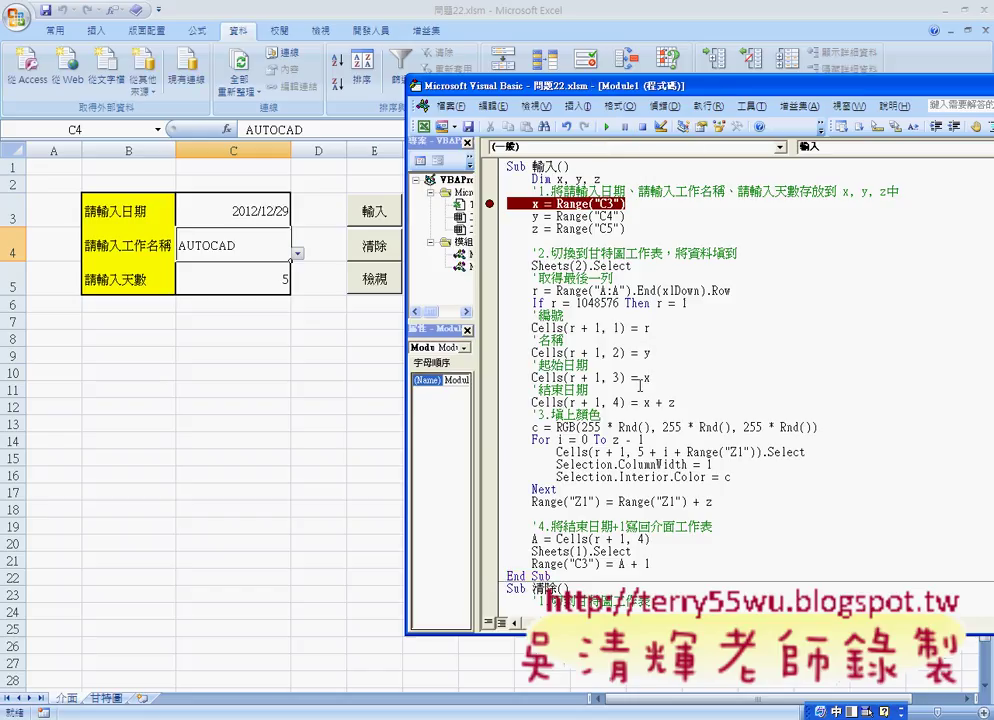